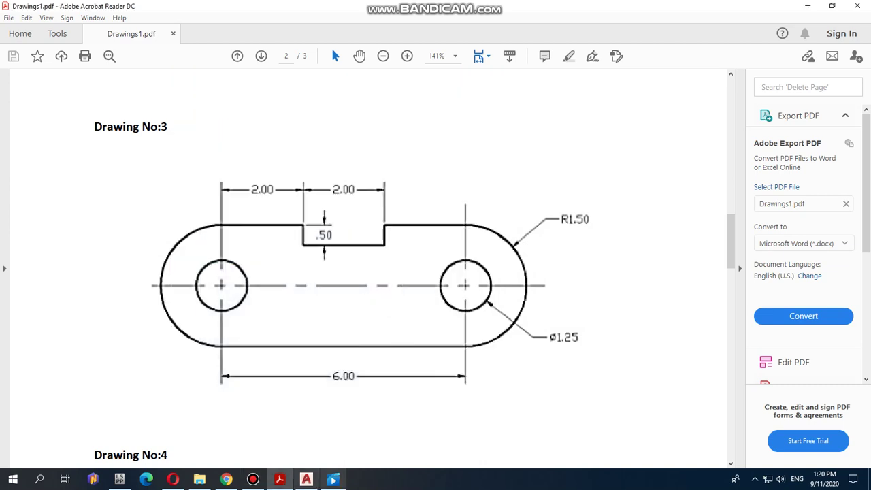
Pan the earlier trapezoid sketch aside in AutoCAD to free empty canvas, then check the reference PDF.
click(307, 480)
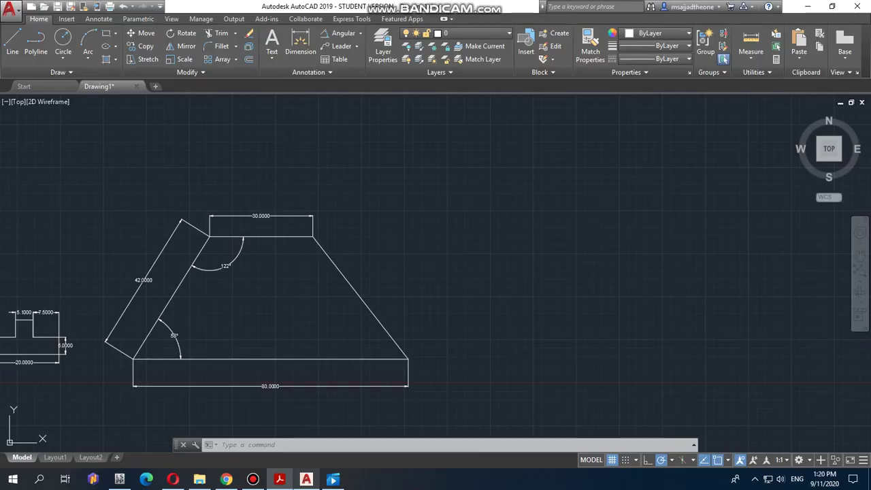
middle_drag(487, 352, 262, 355)
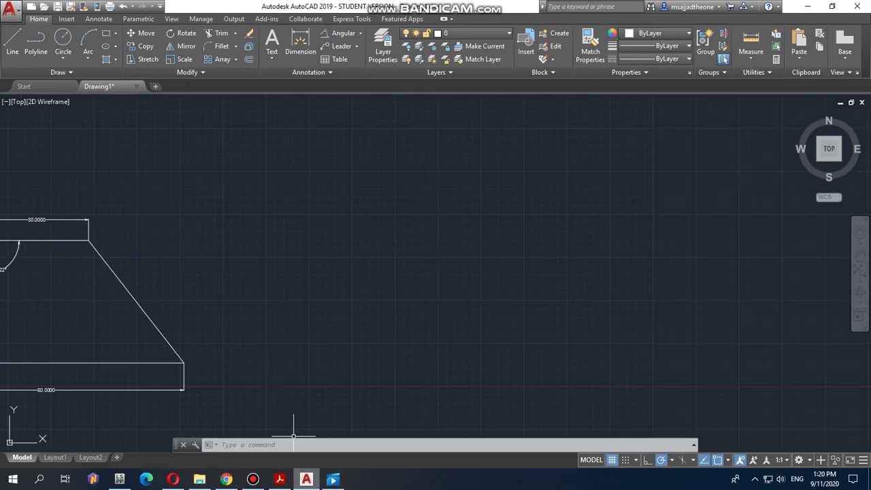
click(279, 479)
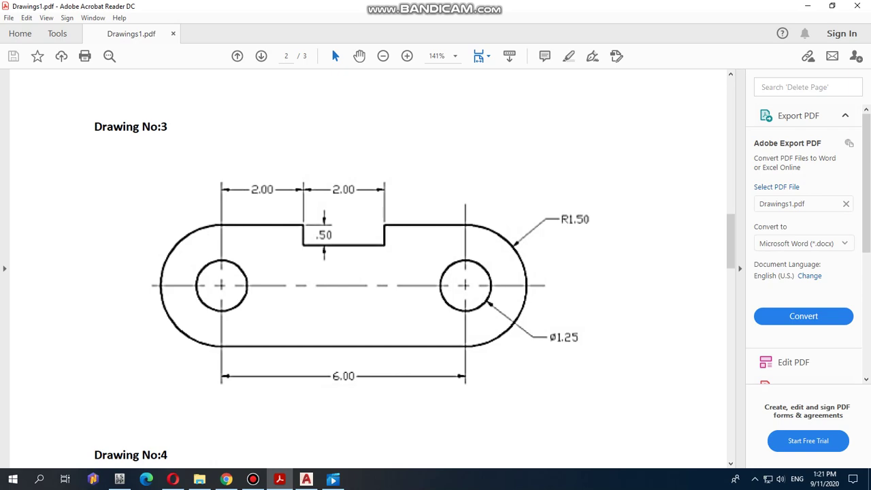
Draw a 6-unit horizontal line with the L command as the hole-centre line.
click(307, 479)
text(l)
key(Return)
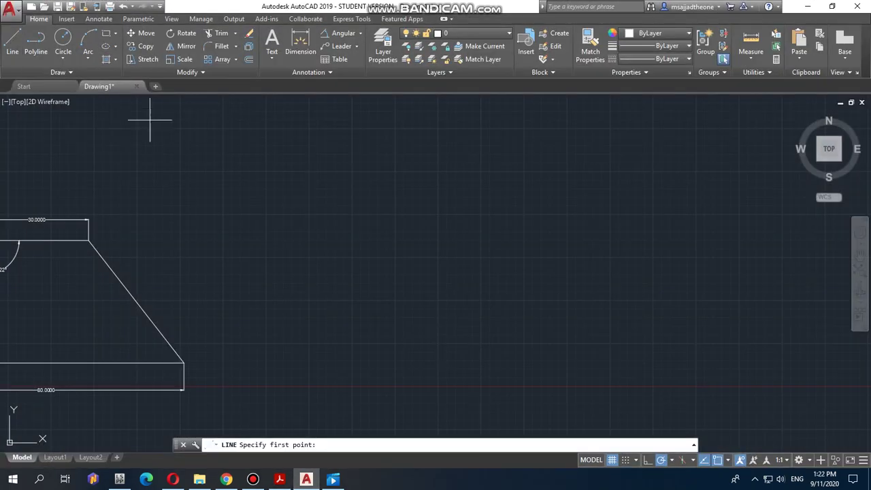
click(339, 303)
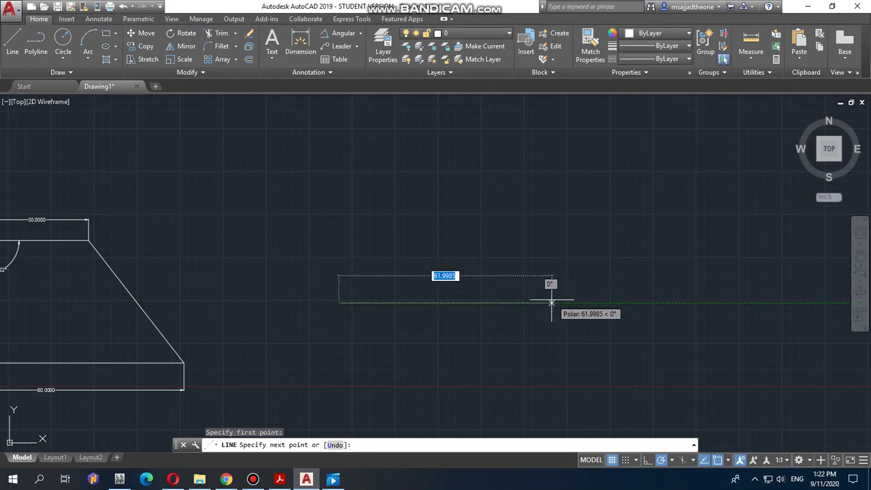
text(6)
key(Return)
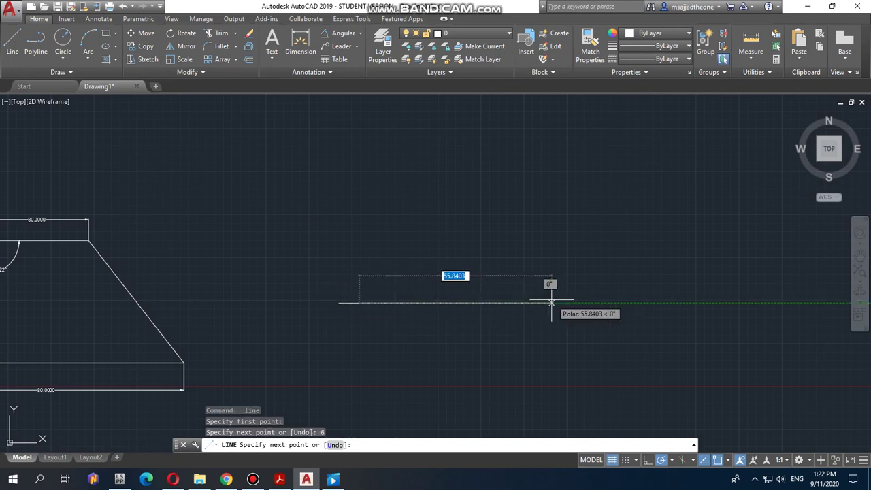
key(Escape)
Pan and zoom to centre the new line in view, then return to the reference PDF.
middle_drag(178, 331, 291, 326)
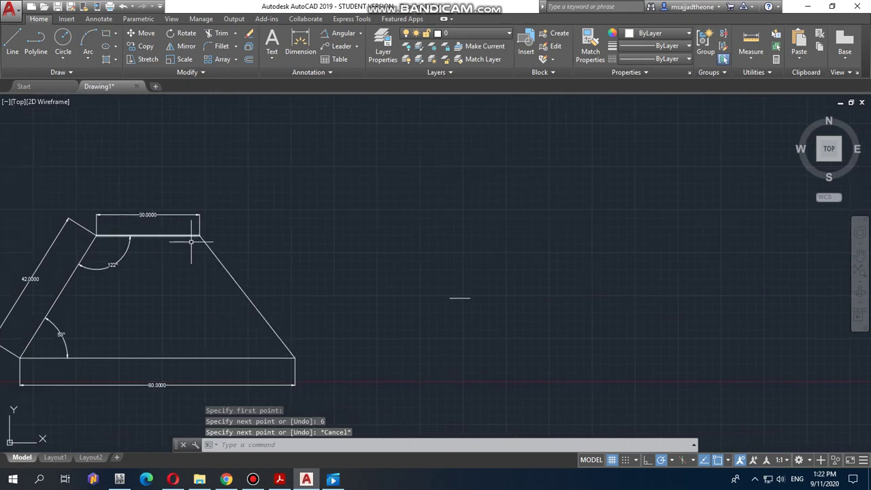
scroll(465, 297, up, 6)
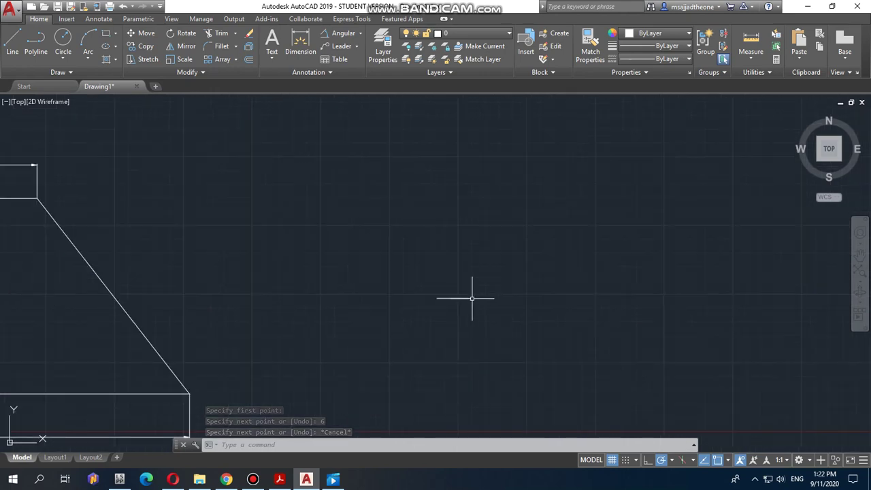
scroll(456, 292, down, 6)
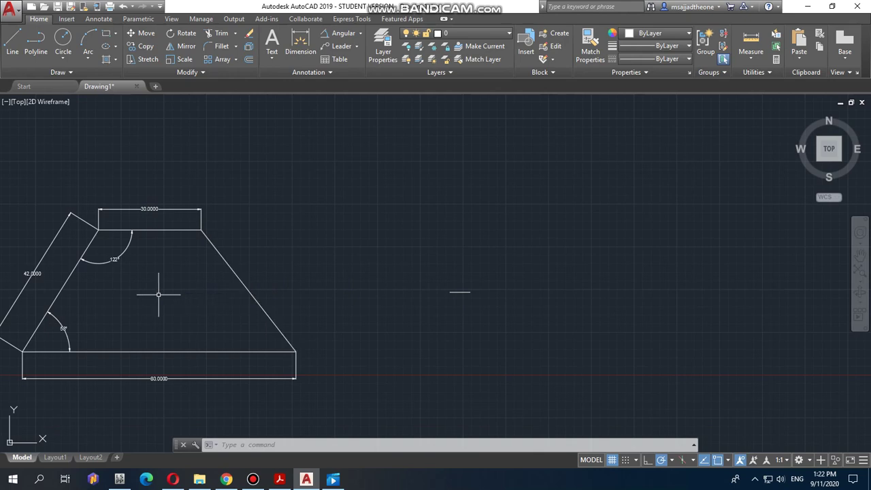
scroll(459, 295, up, 6)
scroll(461, 289, down, 5)
scroll(467, 276, up, 5)
scroll(452, 288, down, 5)
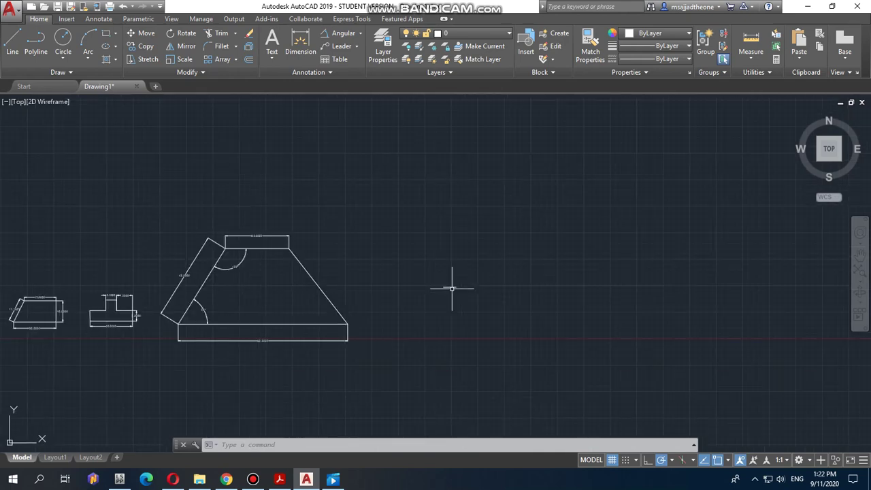
scroll(452, 288, up, 5)
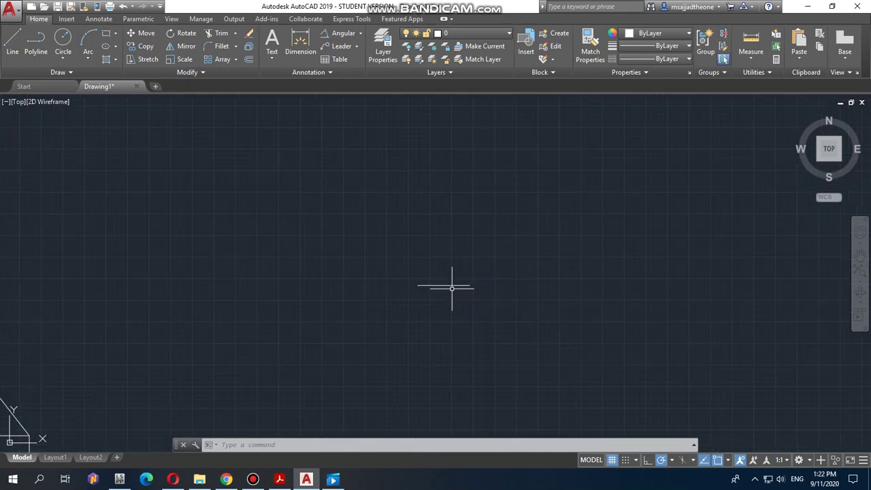
scroll(452, 288, up, 3)
scroll(453, 288, down, 5)
scroll(452, 288, up, 7)
middle_drag(452, 288, 497, 308)
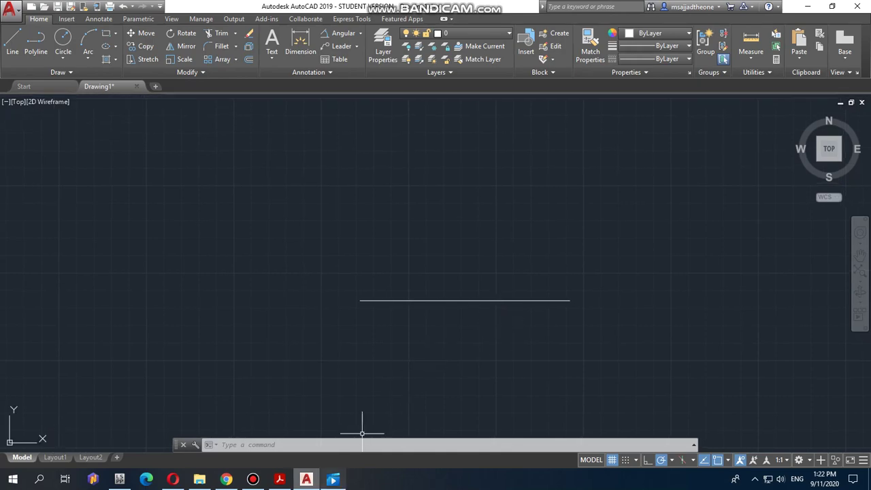
click(281, 480)
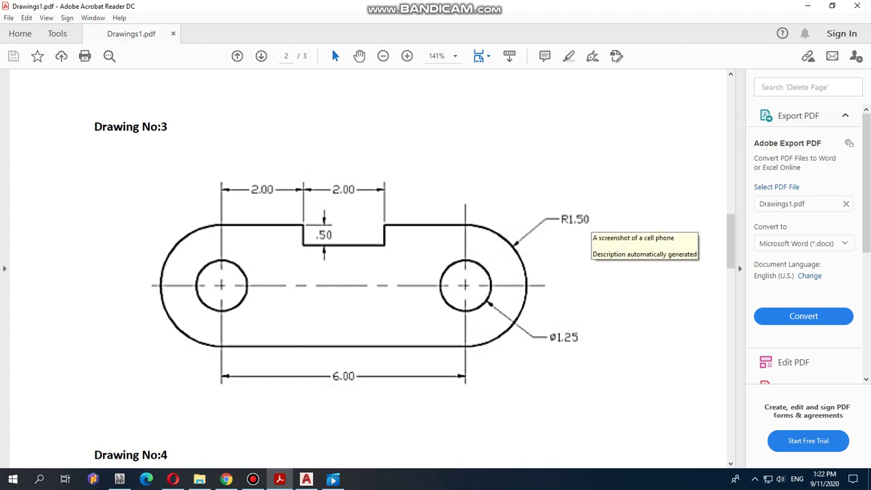
Draw a 1.25-diameter circle centred on the right end of the 6-unit line.
click(306, 479)
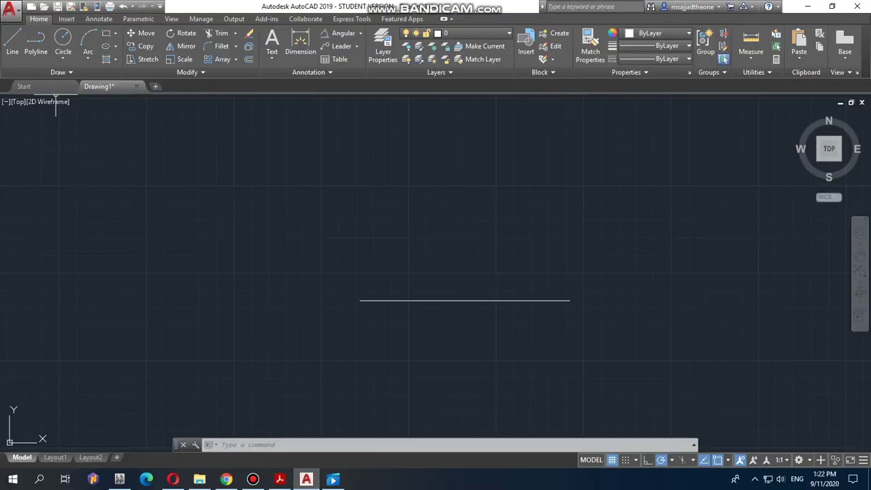
click(63, 59)
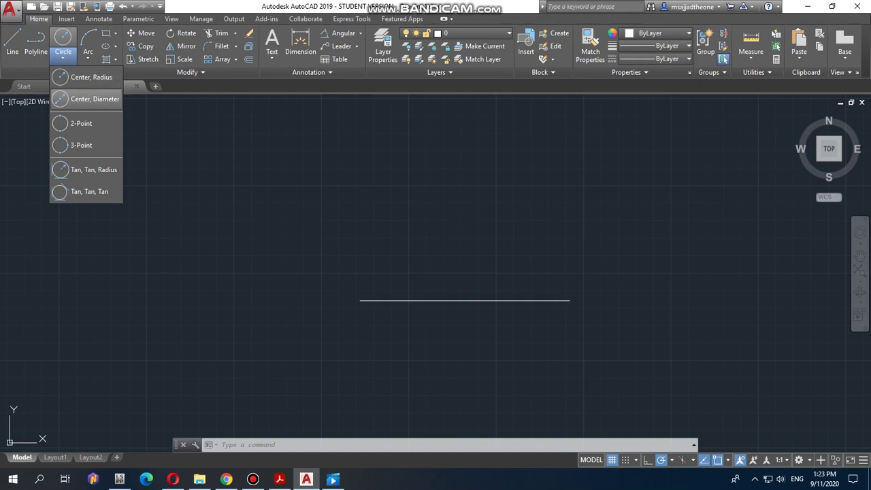
click(89, 99)
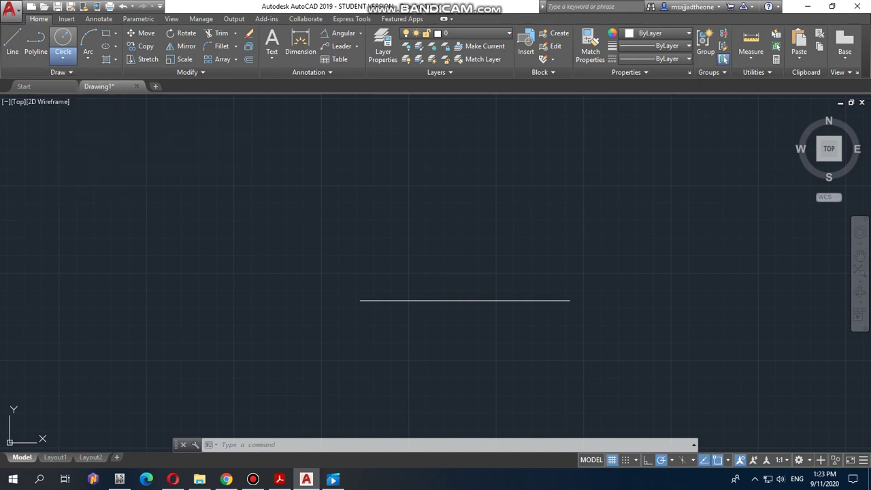
click(570, 301)
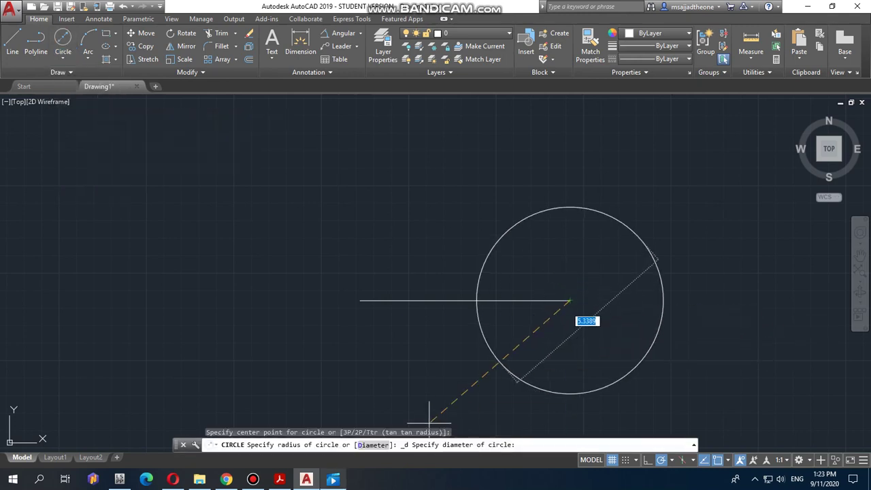
click(279, 480)
click(279, 480)
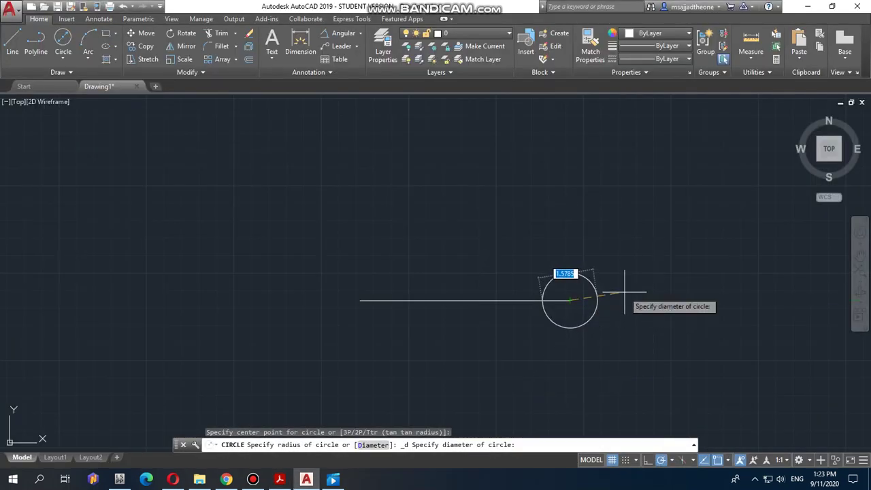
text(1.25)
key(Return)
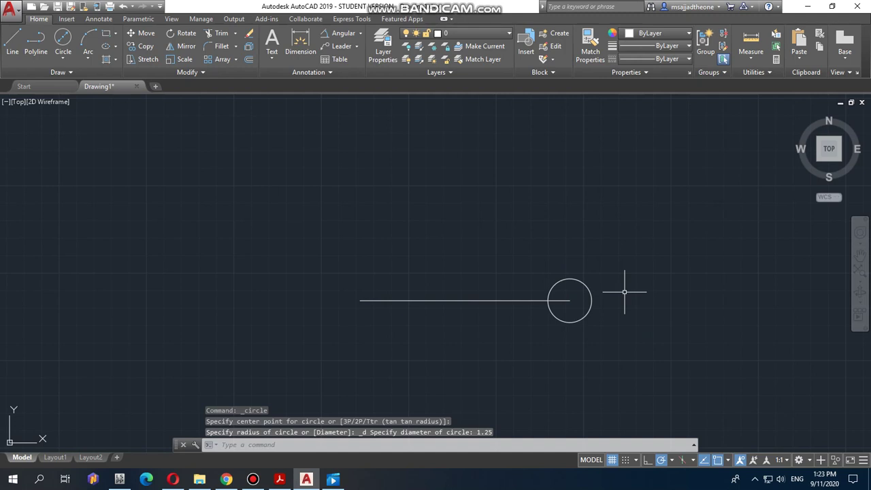
Draw a matching 1.25-diameter circle centred on the line's left end.
click(63, 59)
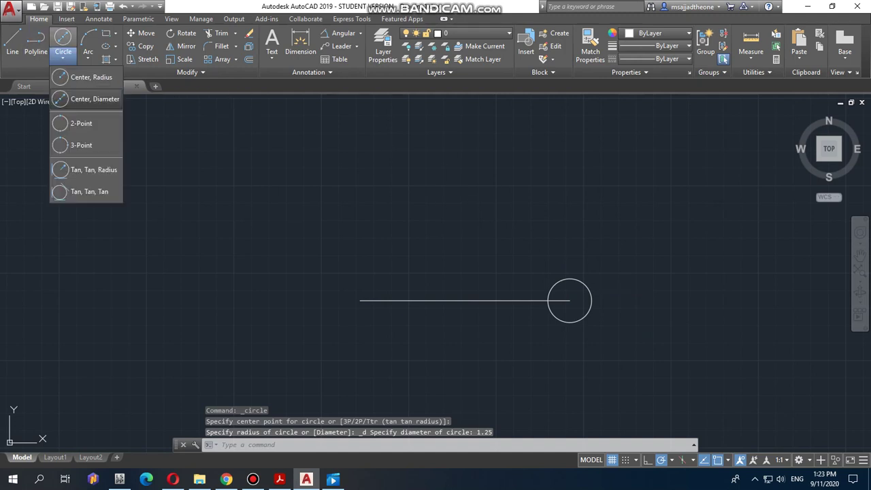
click(89, 99)
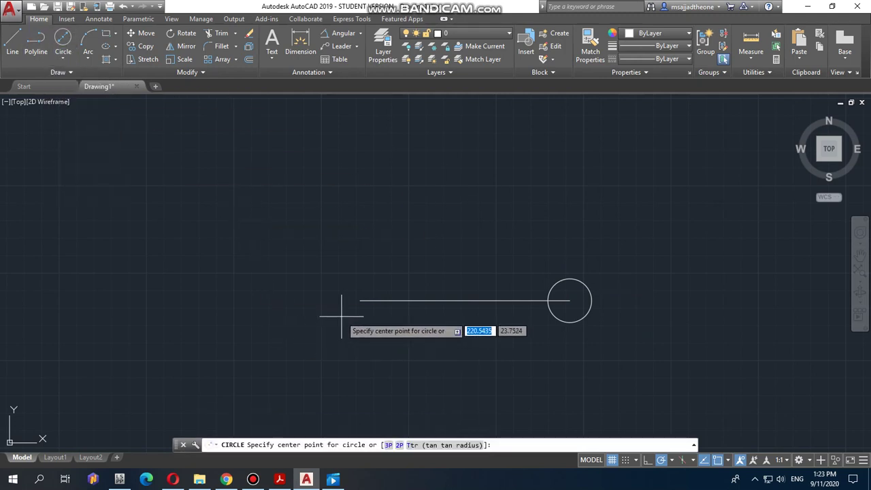
click(355, 301)
text(1.25)
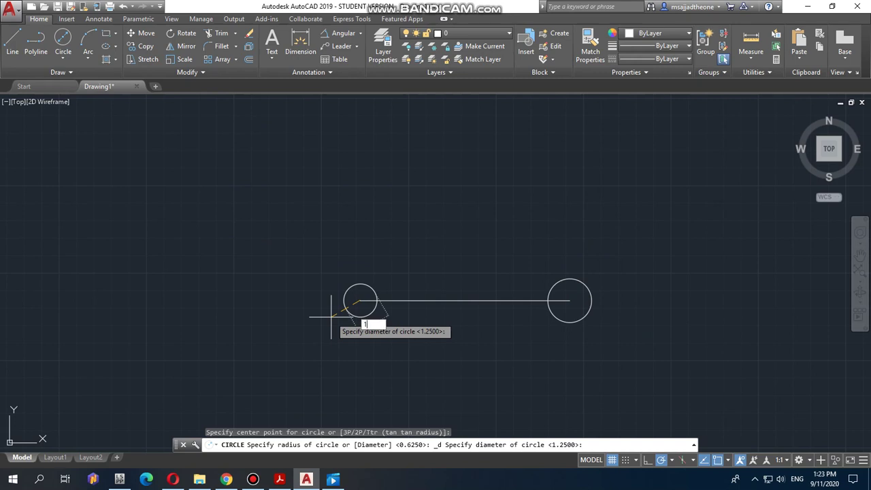
key(Return)
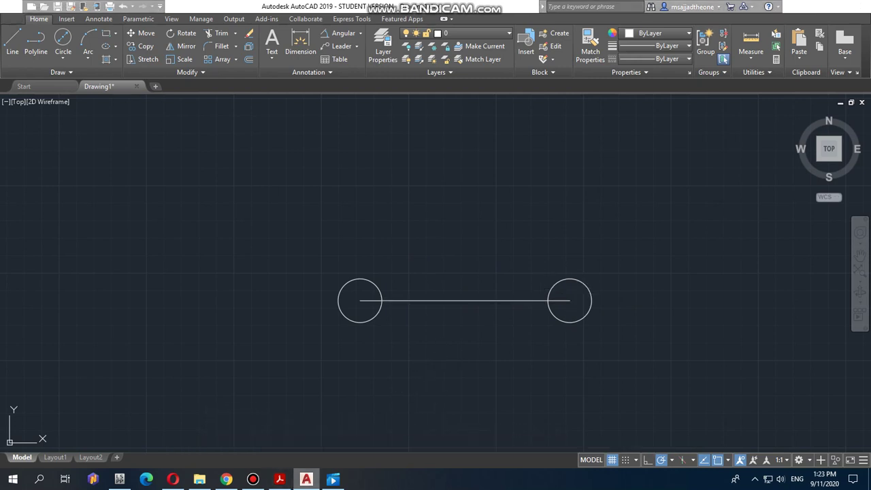
click(307, 479)
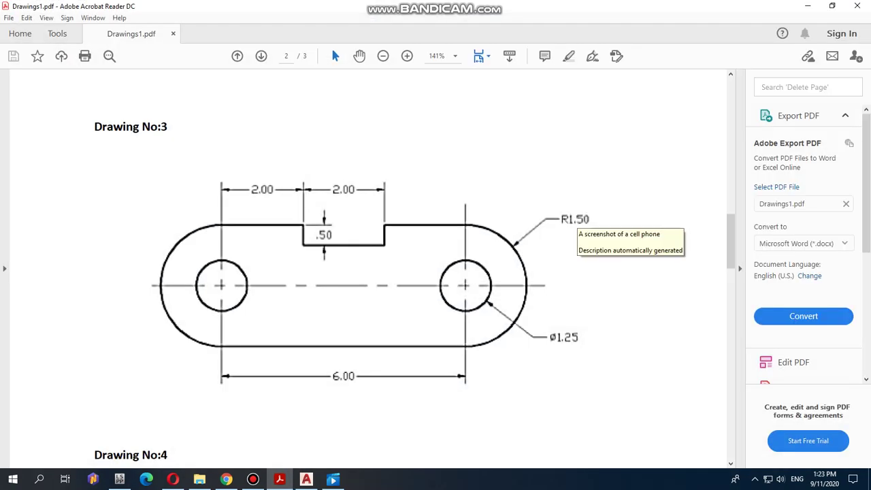
Draw an R1.50 circle concentric with the right hole.
click(807, 6)
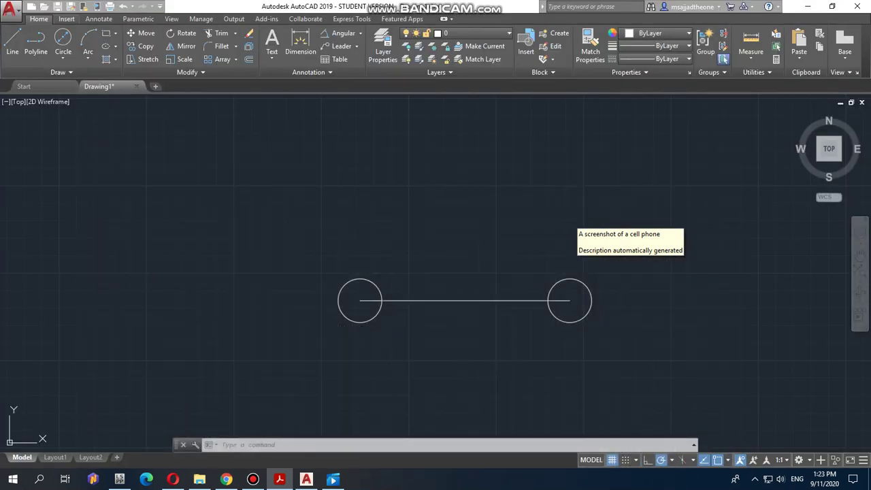
click(63, 56)
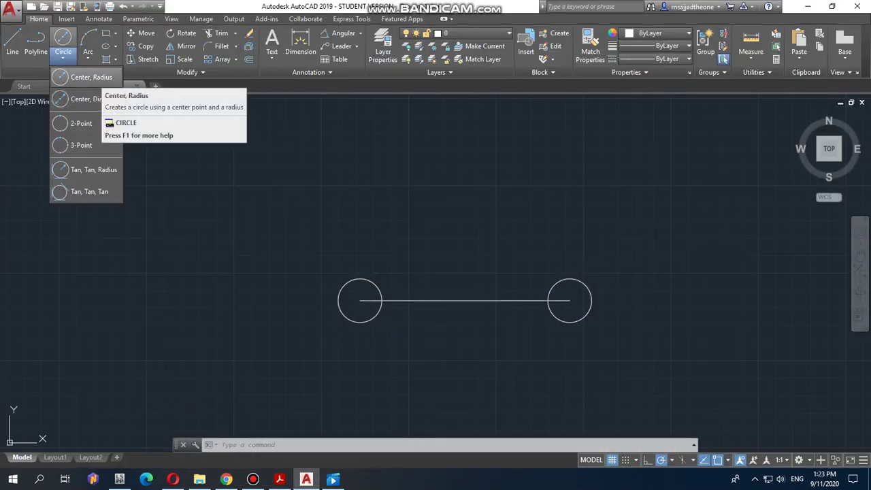
click(89, 78)
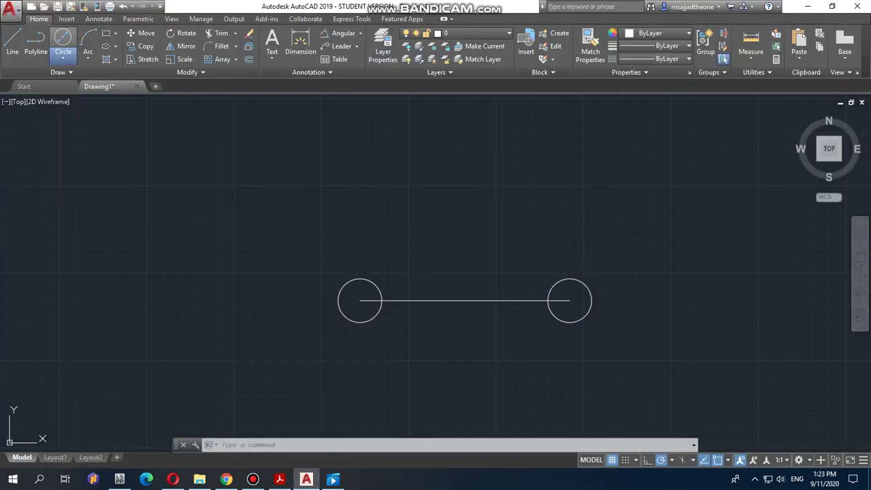
click(569, 300)
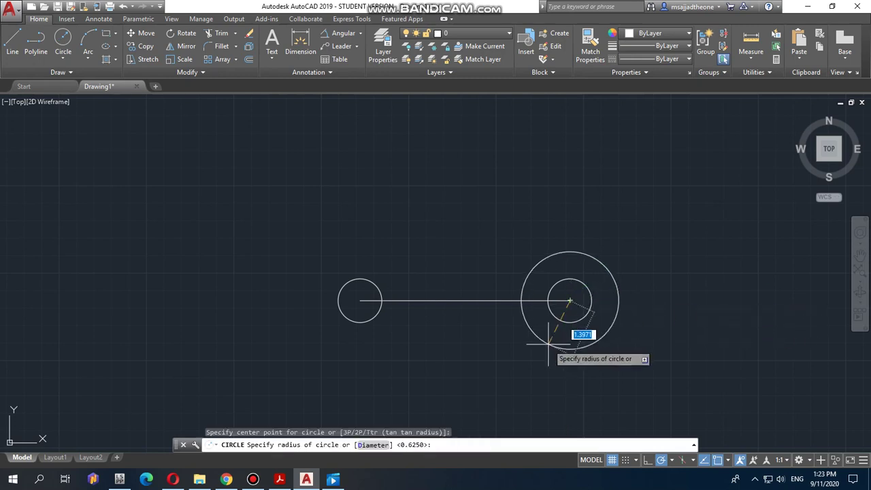
text(1.50)
key(Return)
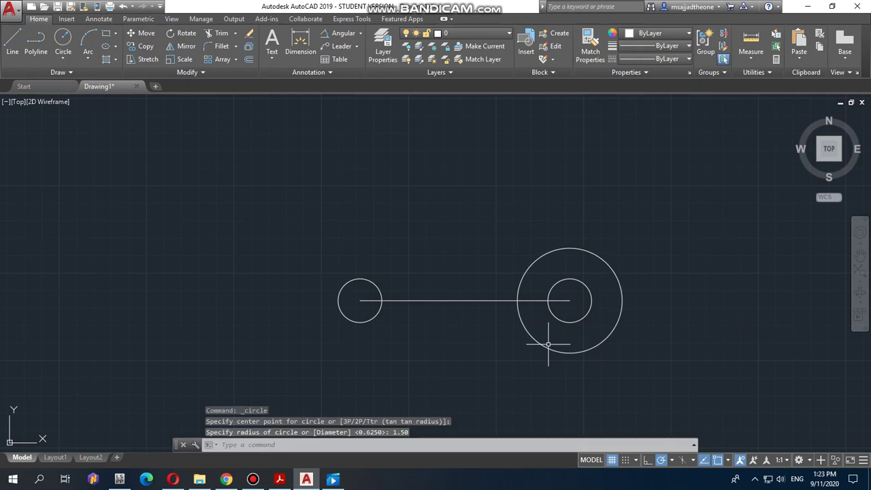
Draw an R1.50 circle concentric with the left hole, then view the reference PDF.
click(63, 59)
click(92, 77)
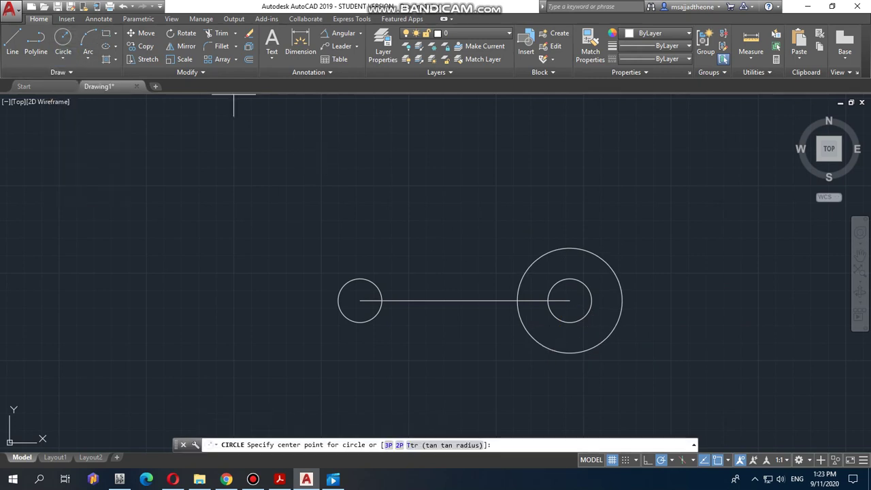
click(361, 300)
text(1.)
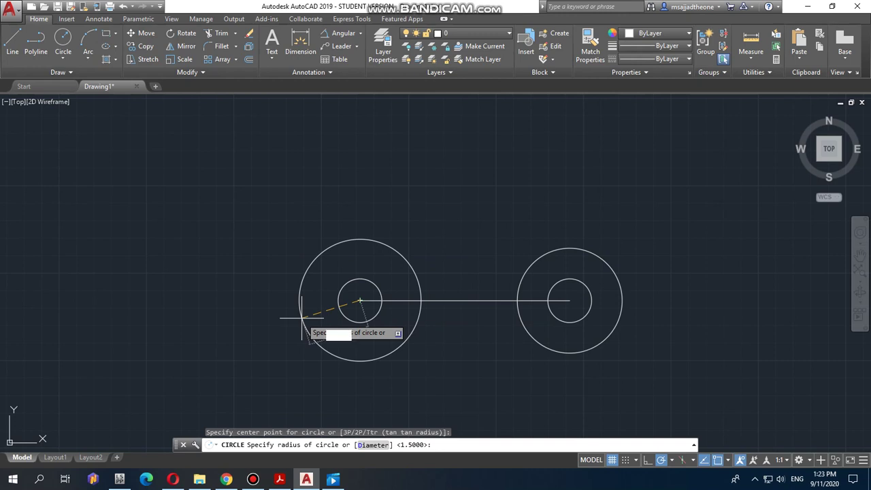
text(50)
key(Return)
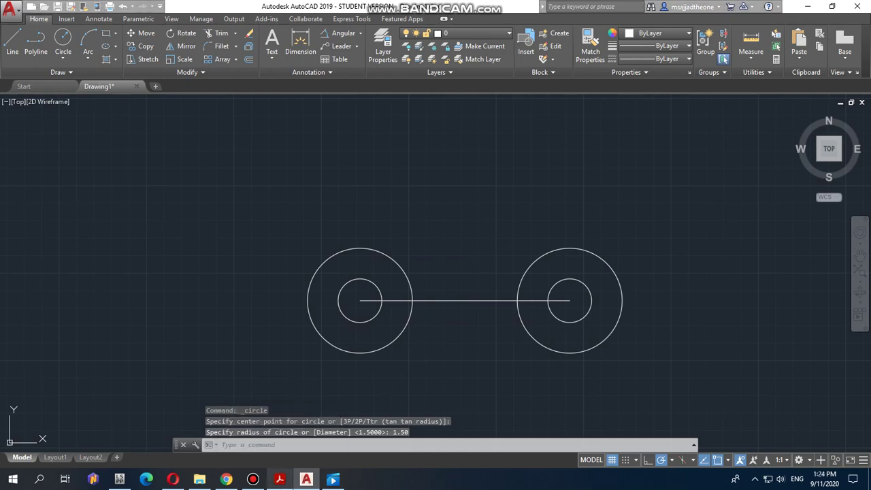
key(alt+Tab)
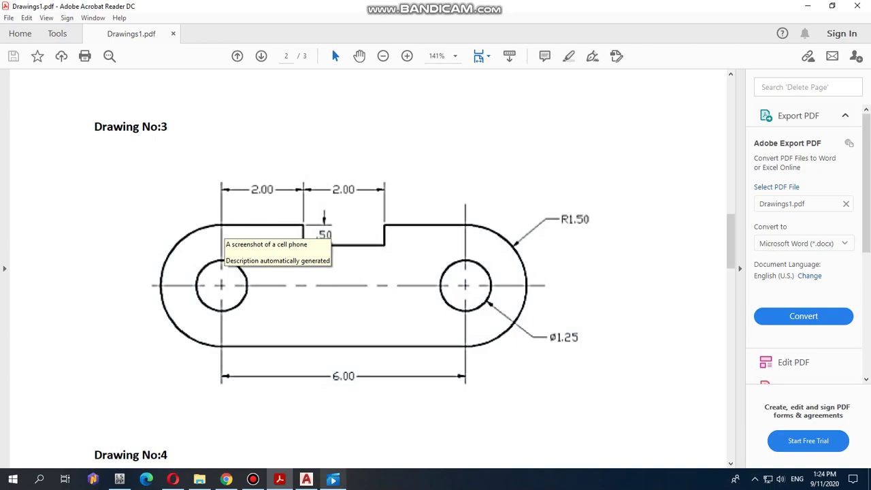
Start a line and enable Quadrant and Midpoint object snaps from the status bar.
click(307, 479)
click(13, 42)
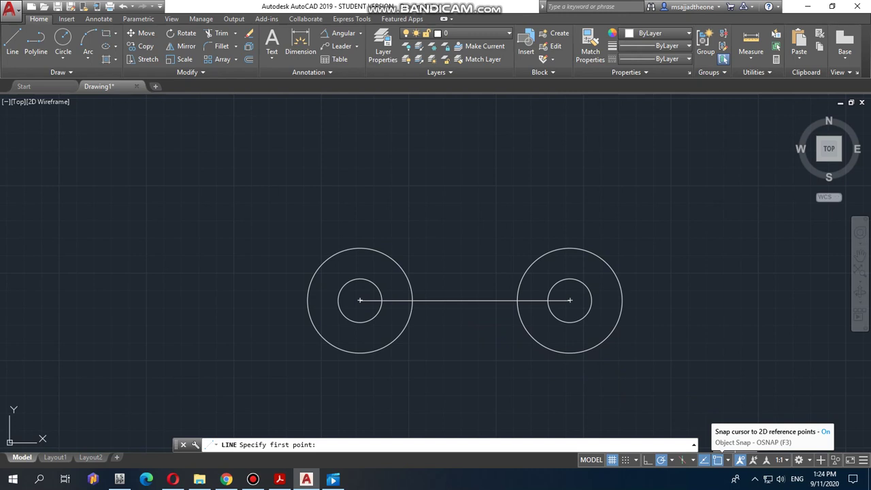
click(728, 460)
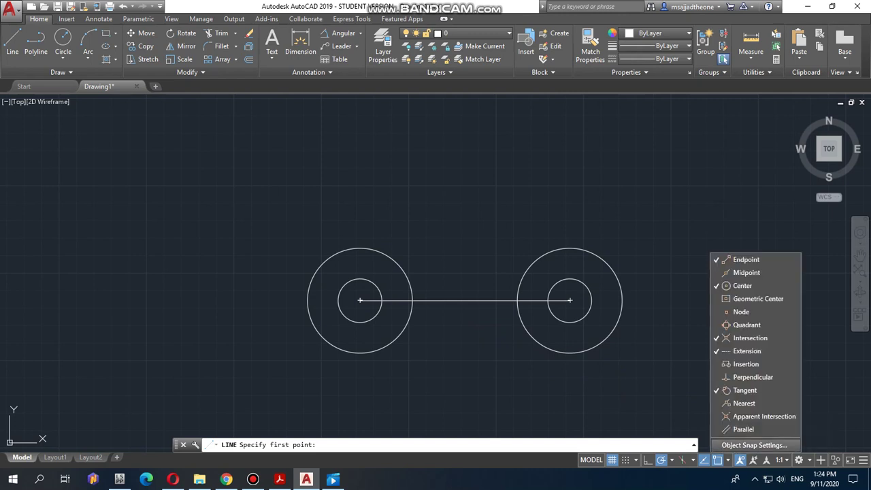
click(728, 460)
click(728, 461)
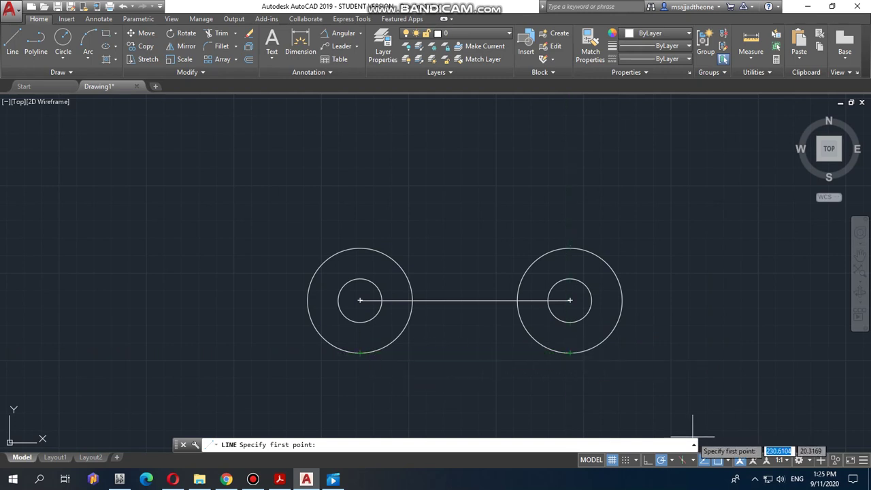
click(728, 460)
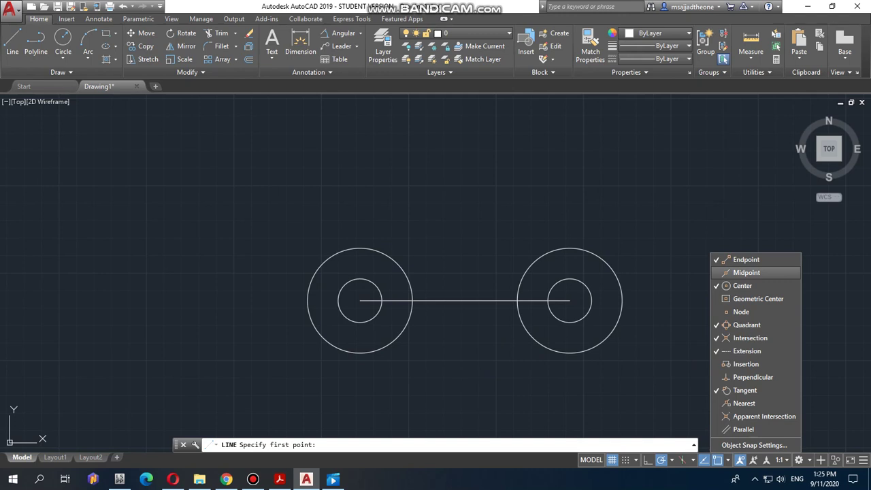
click(12, 42)
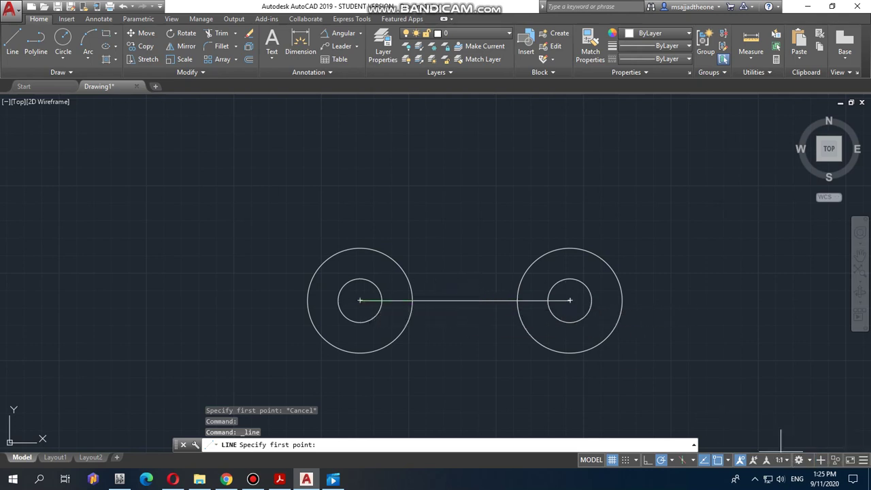
click(728, 460)
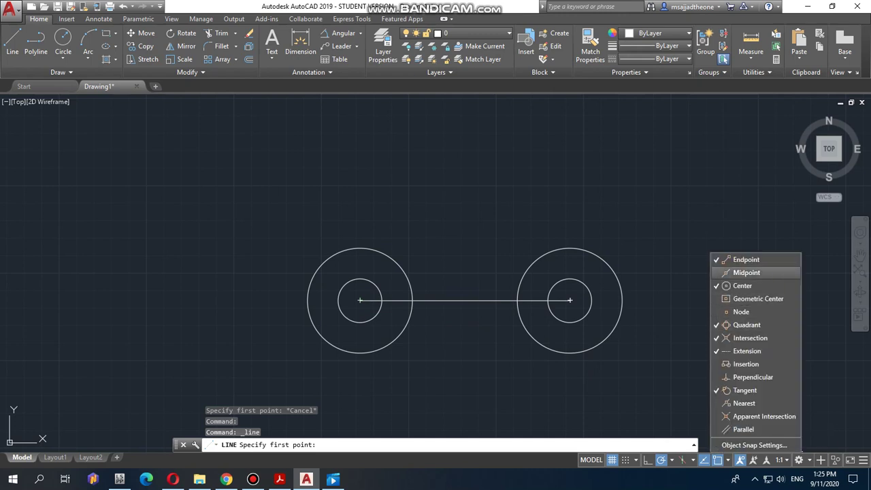
click(747, 272)
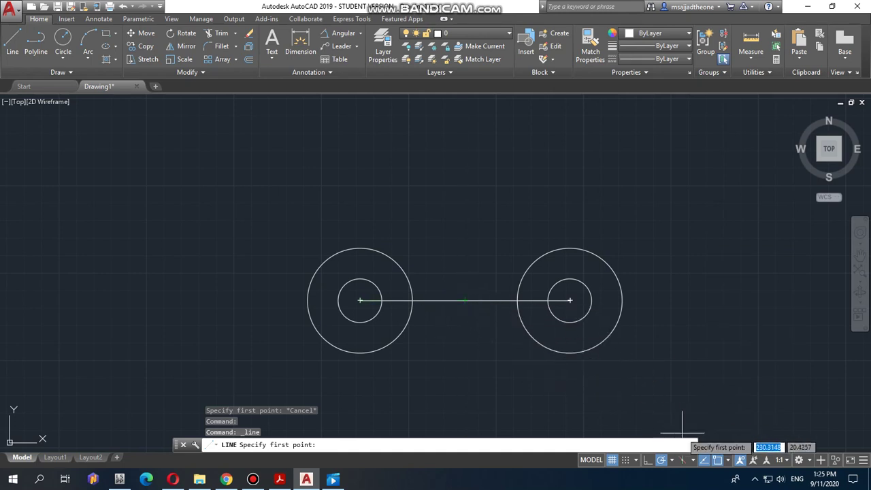
click(671, 460)
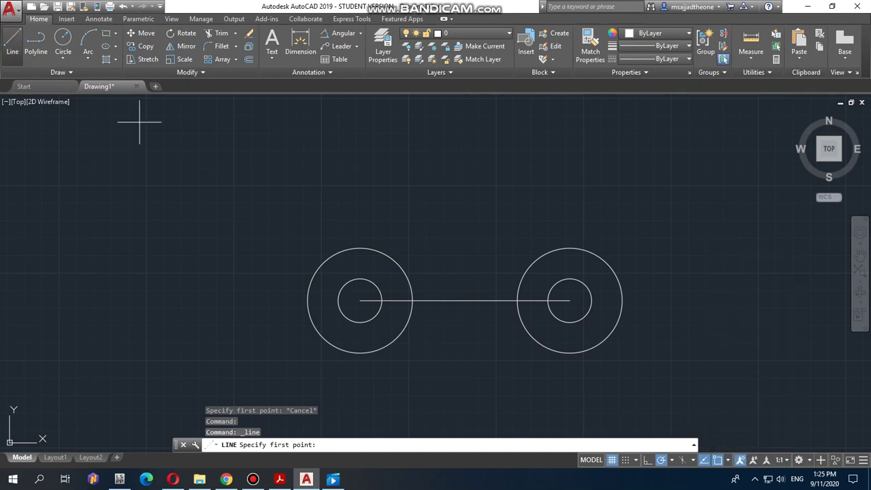
Draw the link's bottom edge between the bottom quadrants of the two R1.50 circles.
click(570, 353)
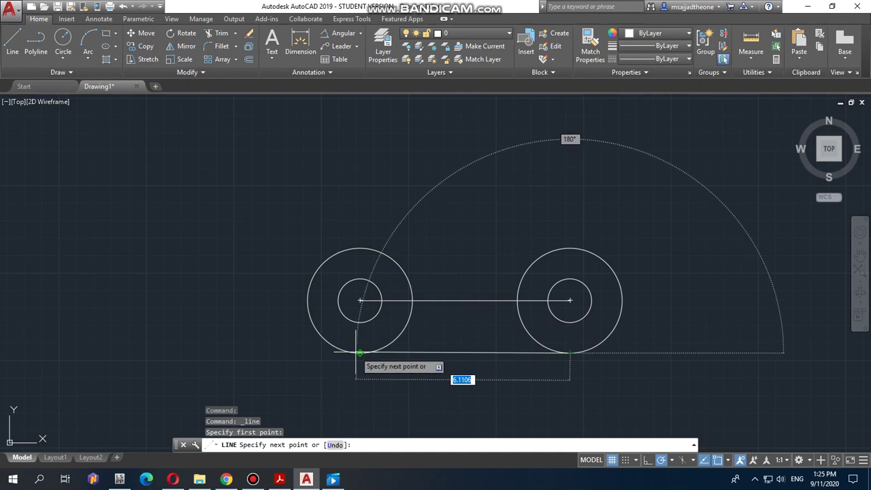
click(360, 352)
key(Escape)
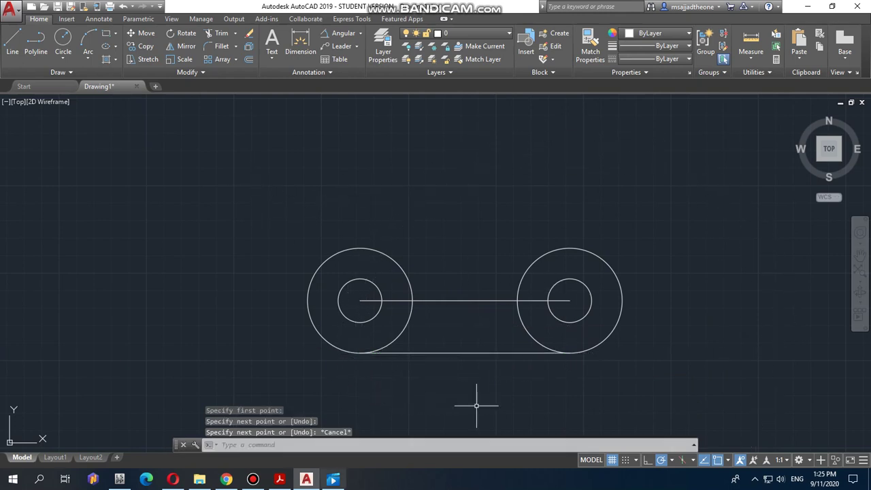
click(280, 480)
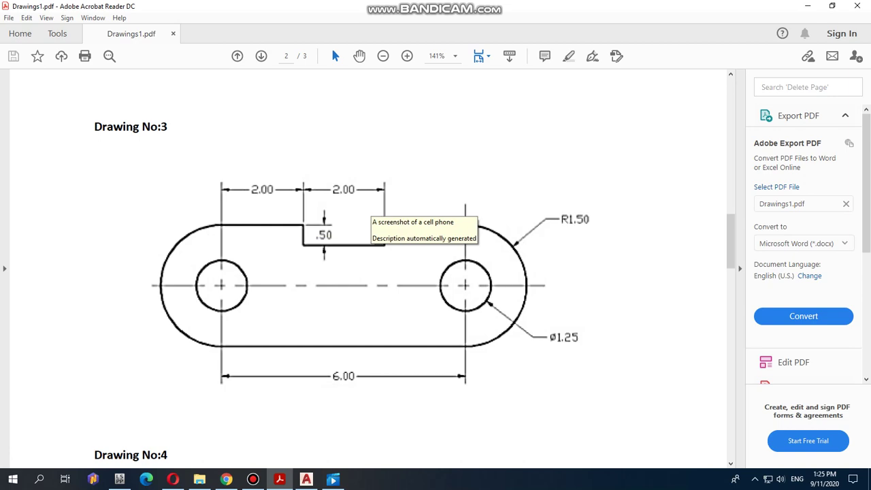
Start the top edge at the left circle's top quadrant with a 2-unit horizontal segment.
key(alt+Tab)
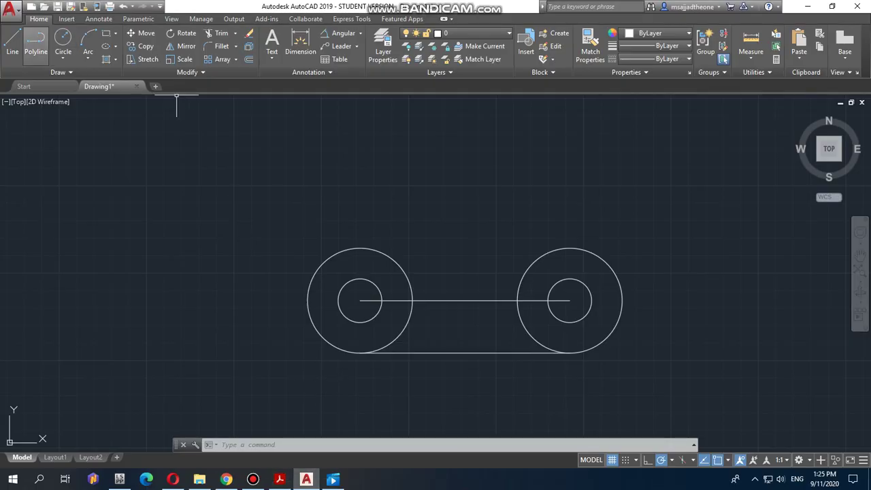
click(12, 42)
click(359, 248)
text(2)
key(Return)
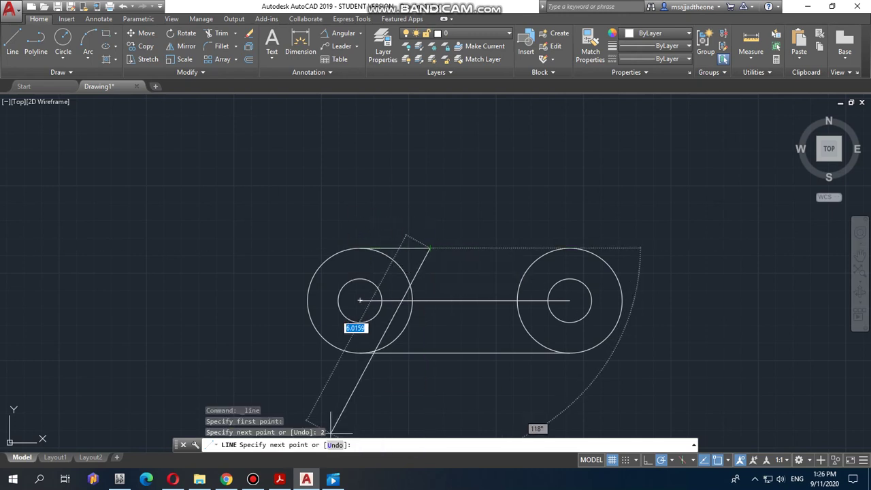
click(279, 480)
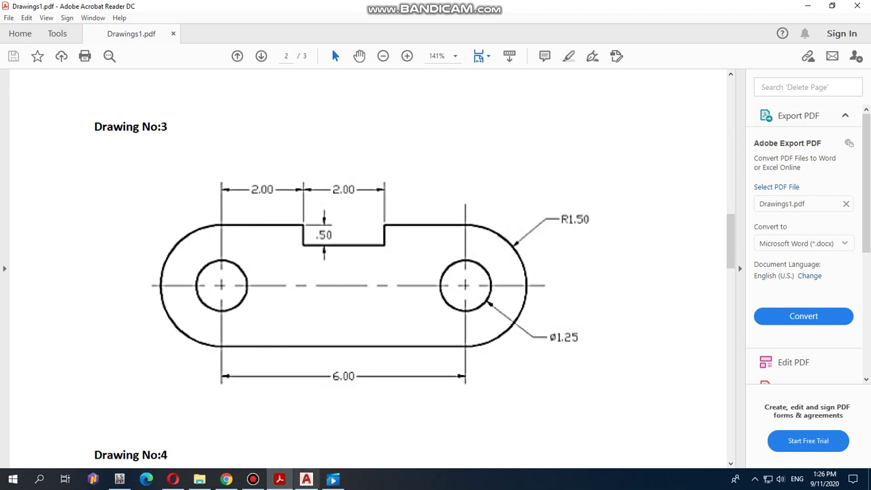
click(306, 479)
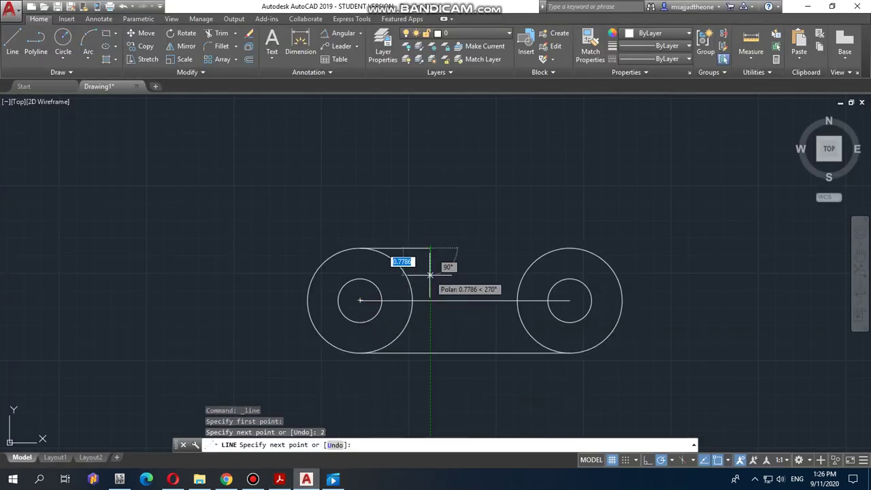
Add the notch (.50 down, 2 across, .50 up) and end at the right circle's top.
text(.50)
key(Return)
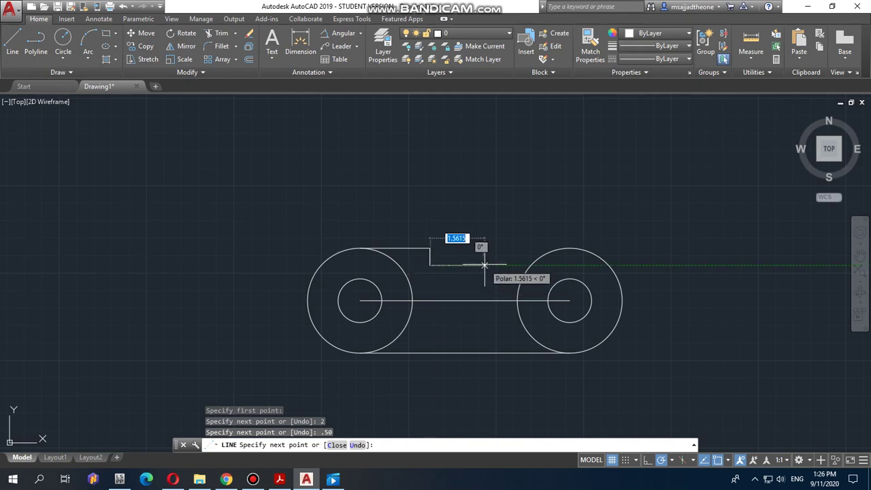
text(2)
key(Return)
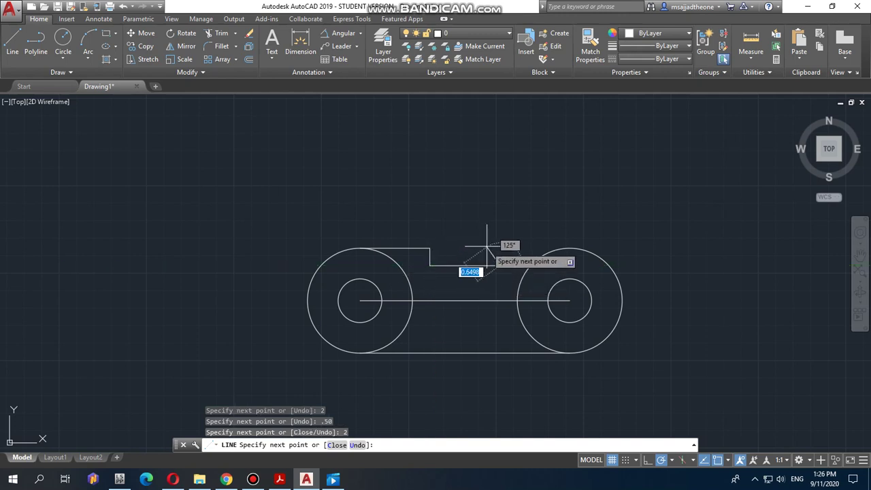
text(.50)
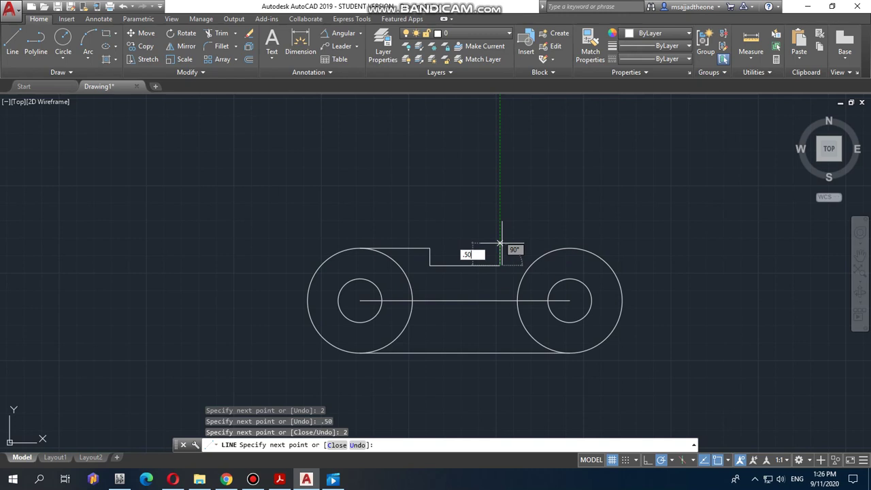
key(Return)
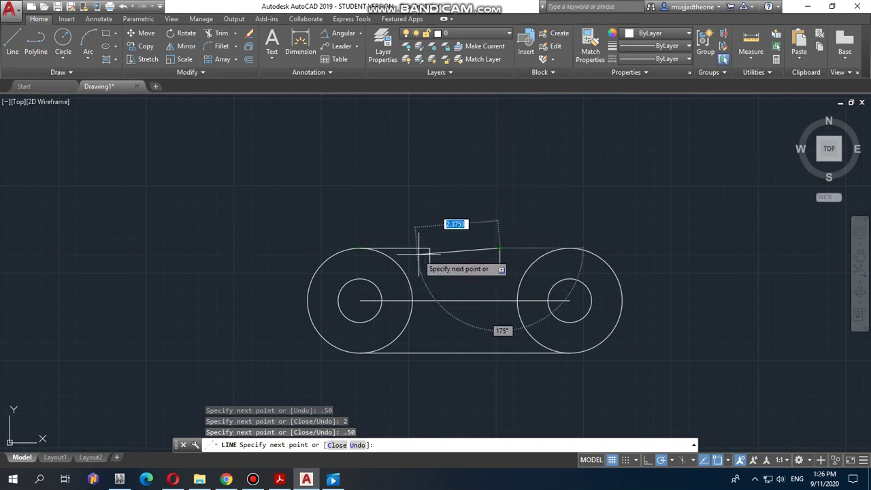
key(alt+Tab)
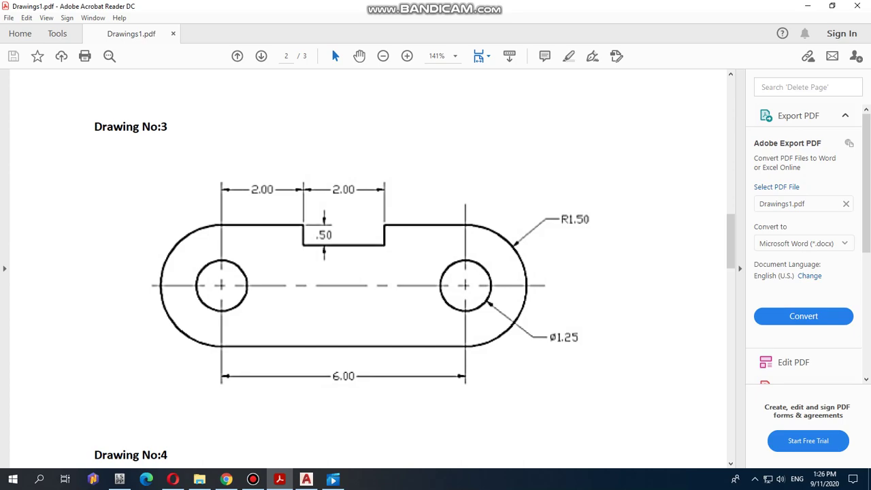
key(alt+Tab)
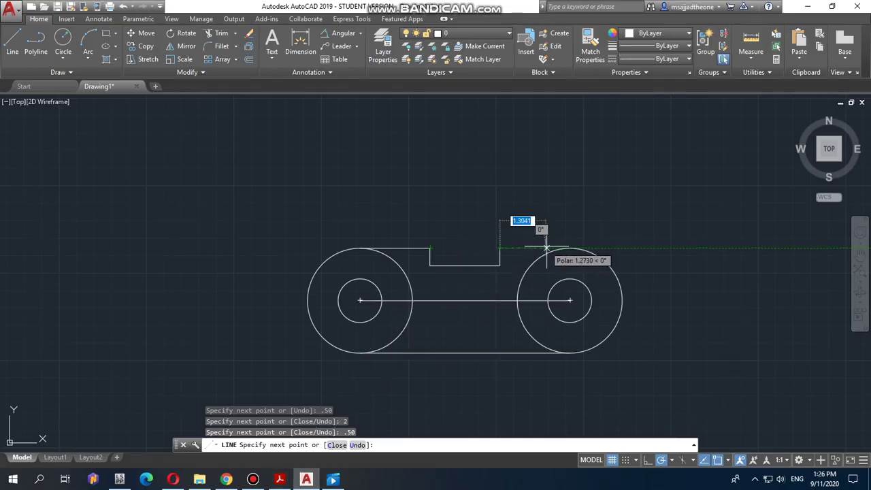
click(570, 248)
key(Escape)
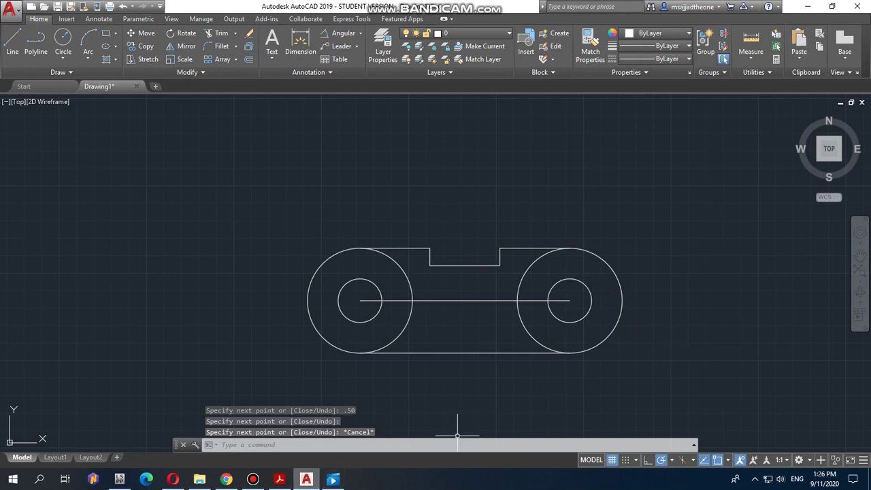
Select the 6-unit centre line with a crossing window and delete it.
key(alt+Tab)
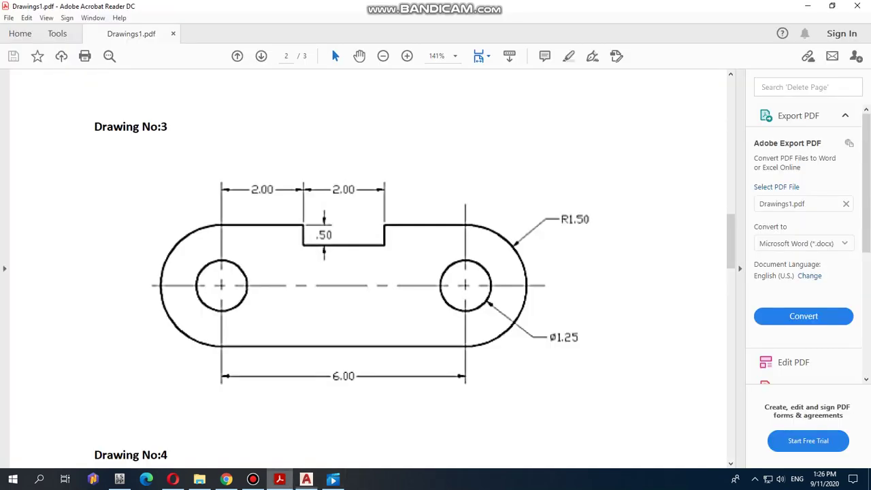
key(alt+Tab)
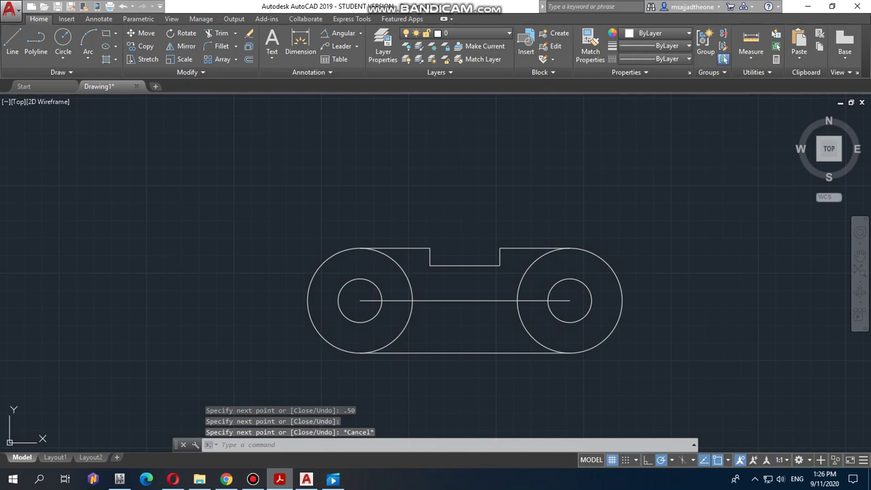
key(alt+Tab)
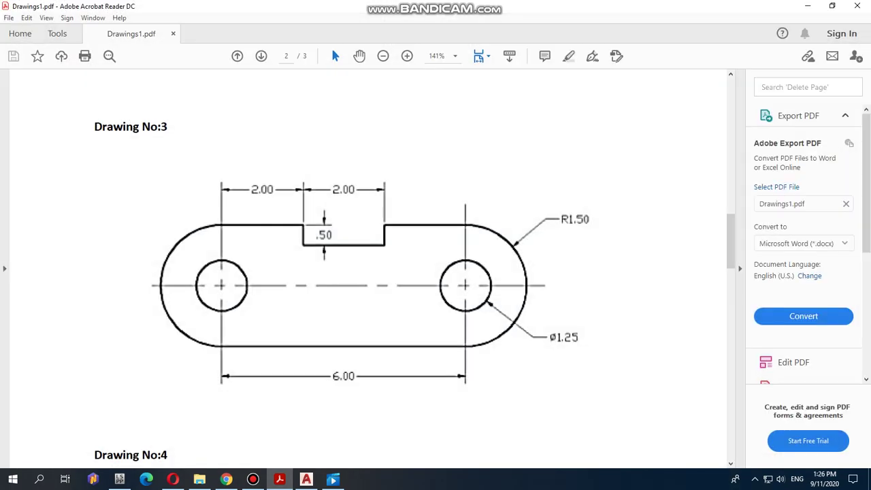
key(alt+Tab)
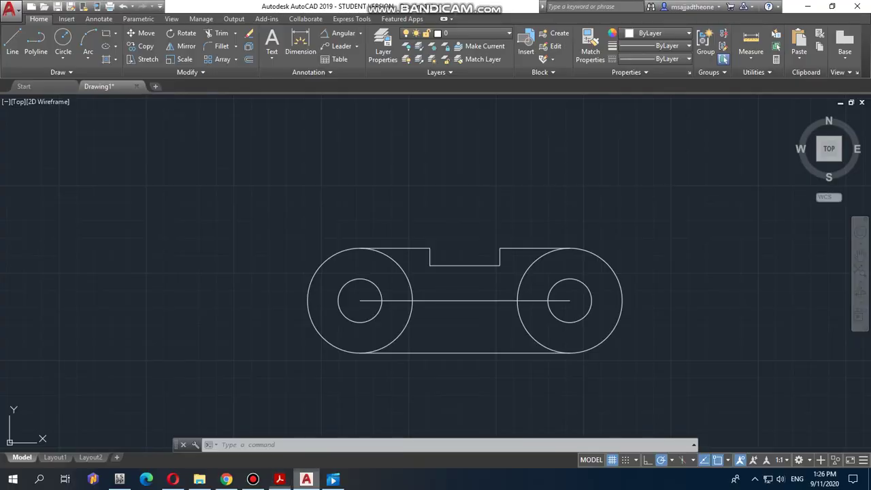
click(456, 298)
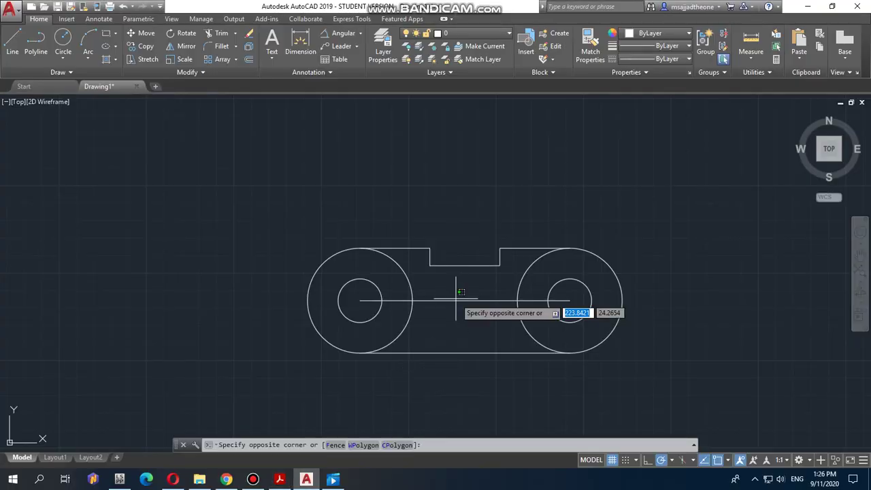
click(451, 320)
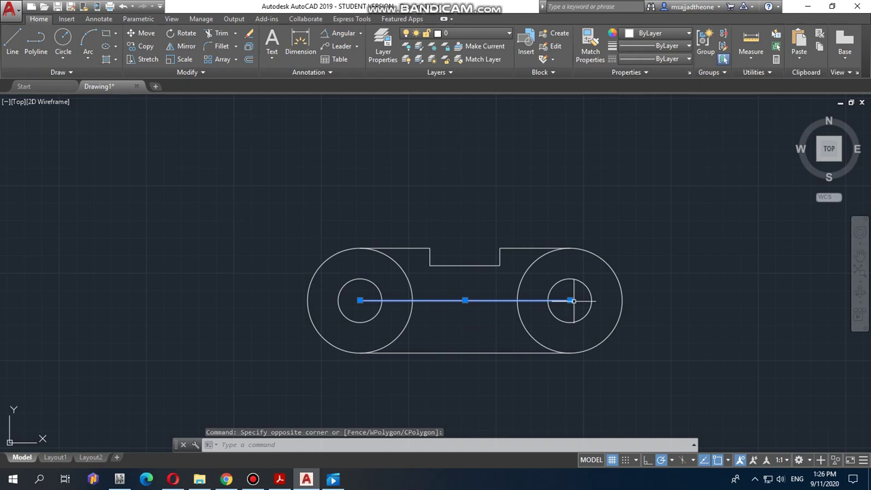
key(Delete)
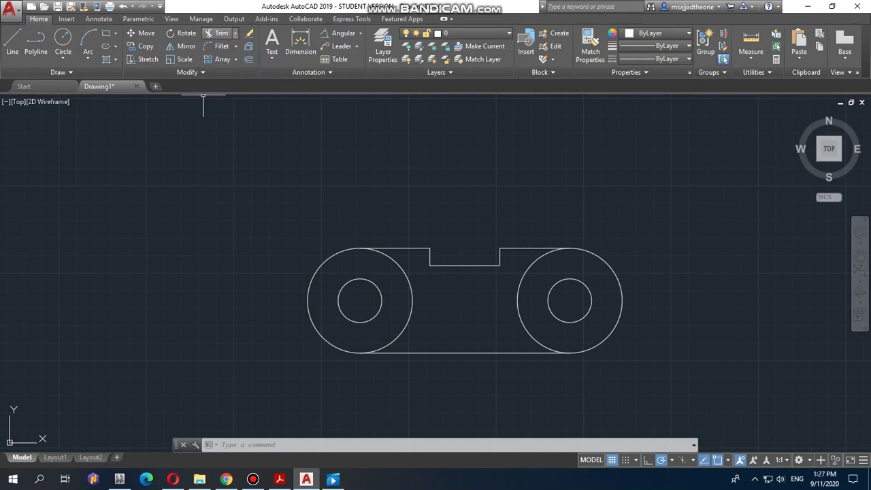
Trim the inner arcs of both outer circles, then undo the trims.
click(218, 33)
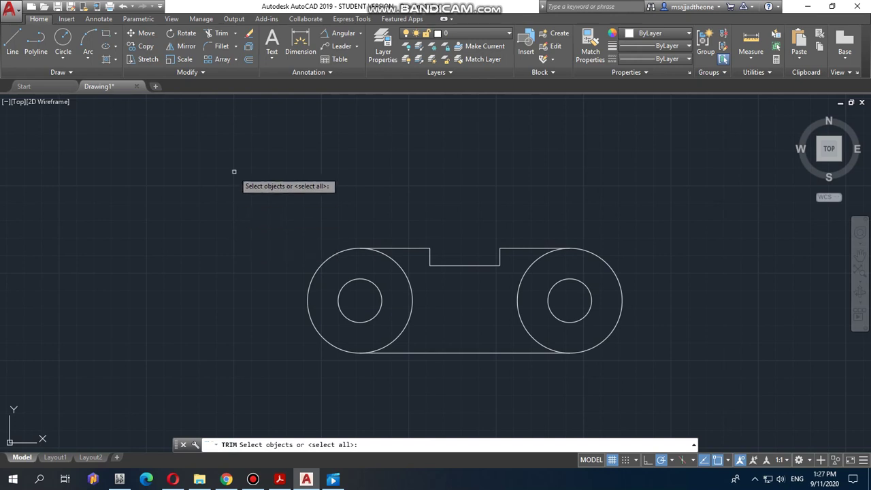
click(217, 34)
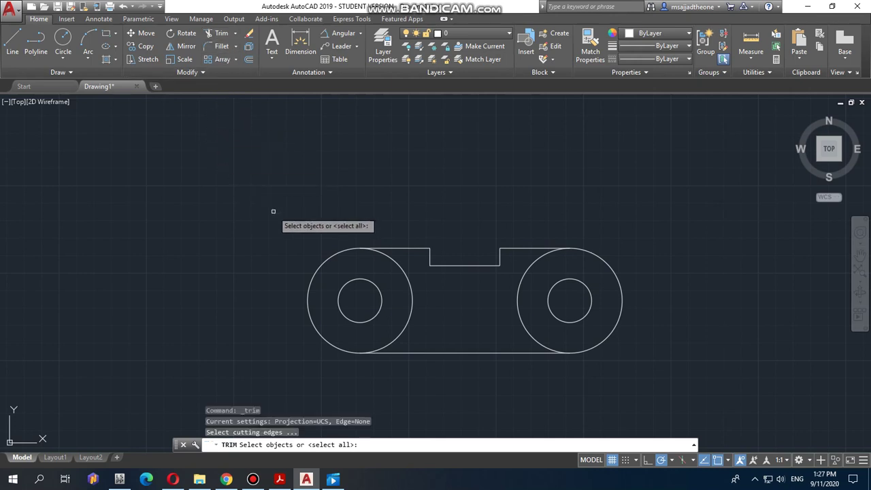
key(Return)
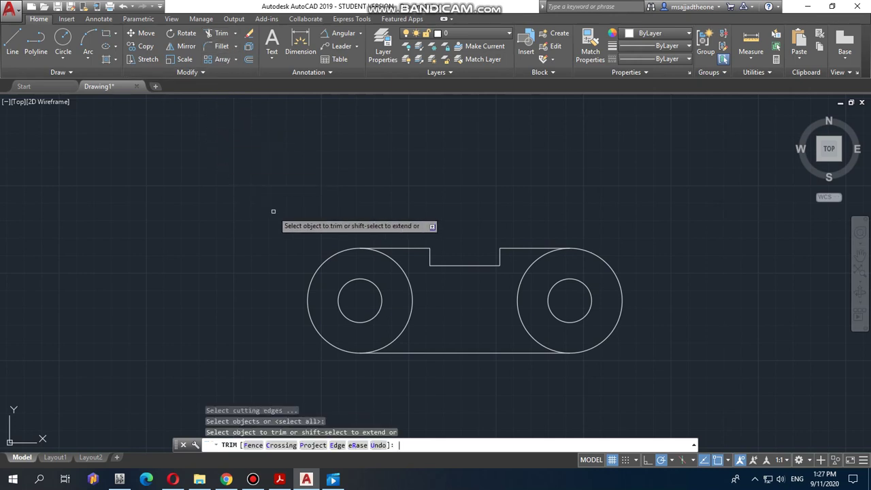
click(413, 295)
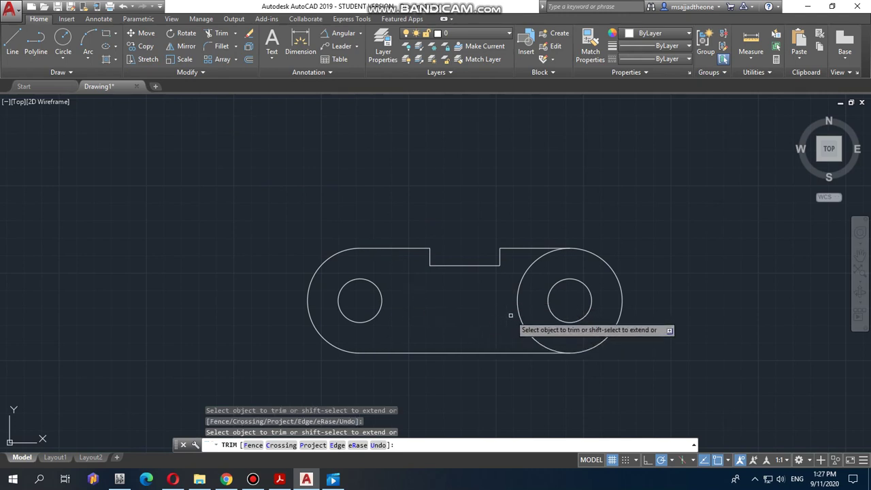
click(519, 307)
click(517, 311)
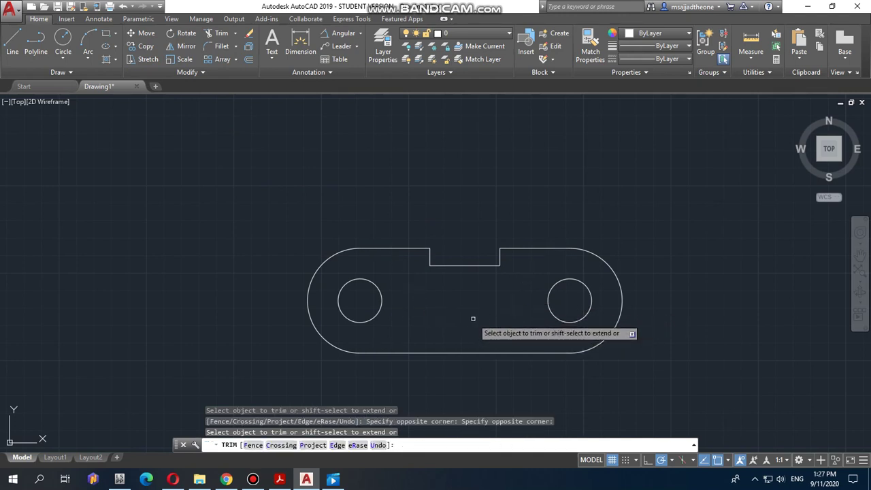
key(Escape)
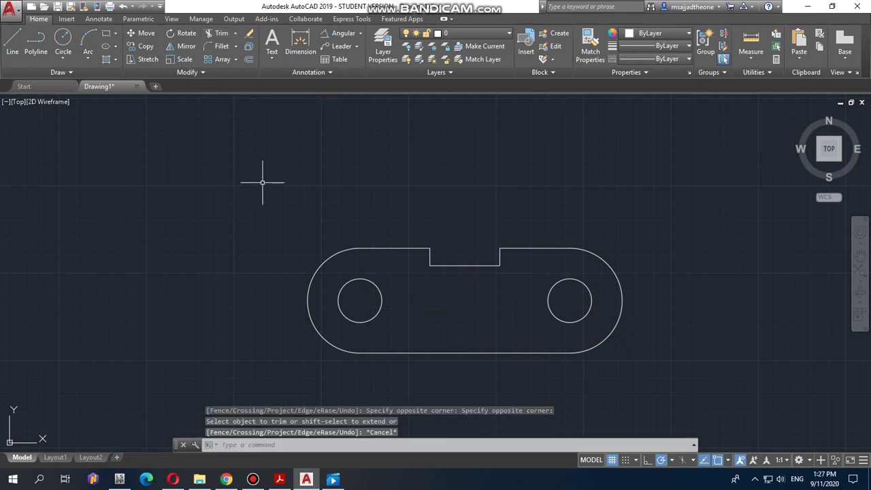
key(ctrl+z)
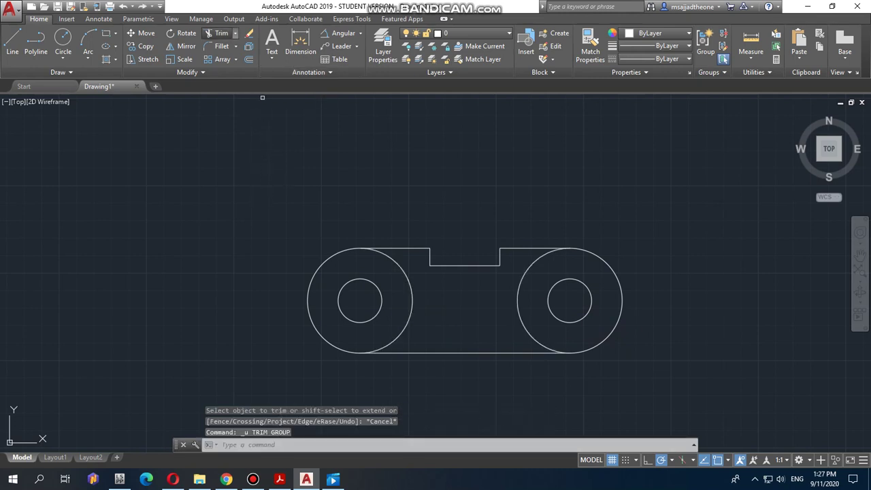
Trim the inner arcs of both R1.50 circles again, leaving clean rounded ends.
click(218, 34)
key(Return)
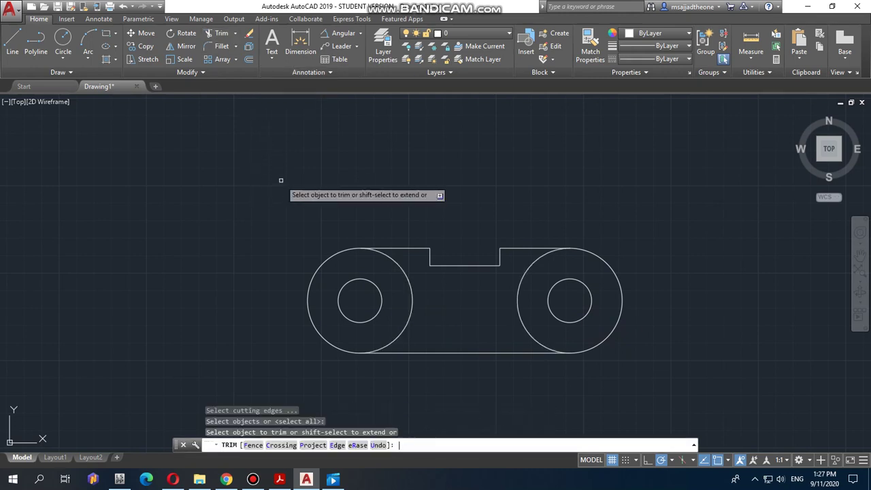
click(410, 292)
click(519, 294)
key(Escape)
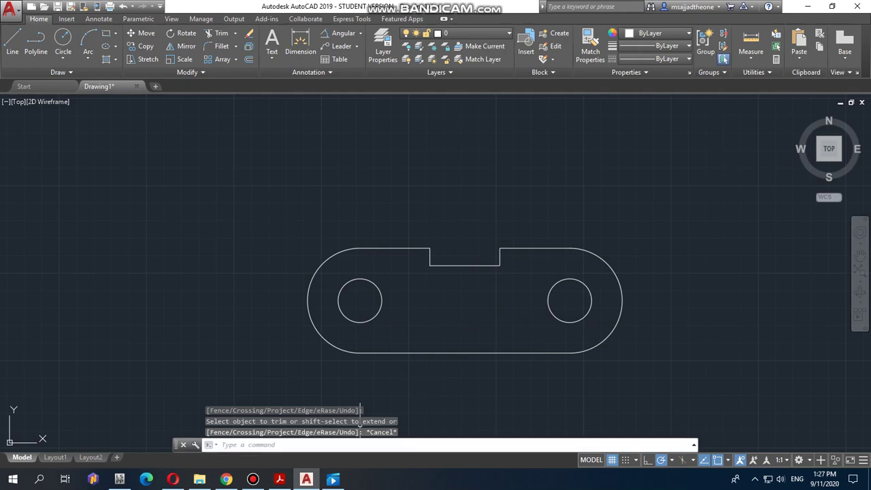
click(279, 480)
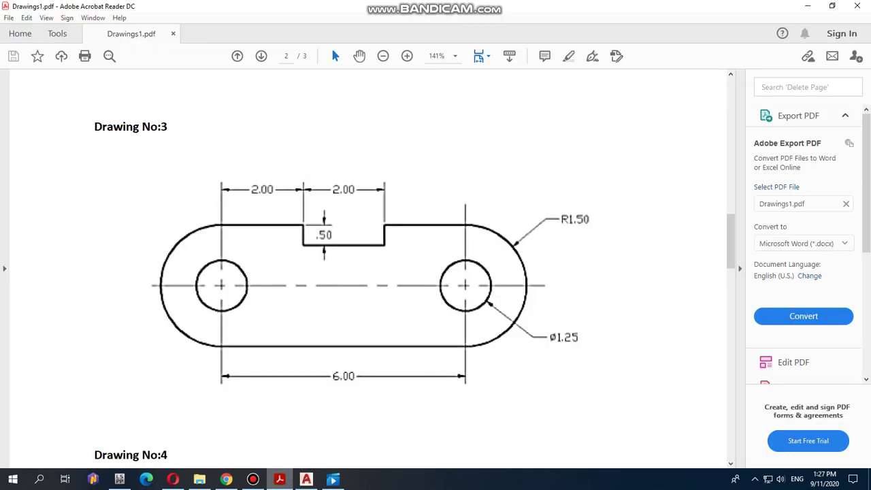
click(279, 480)
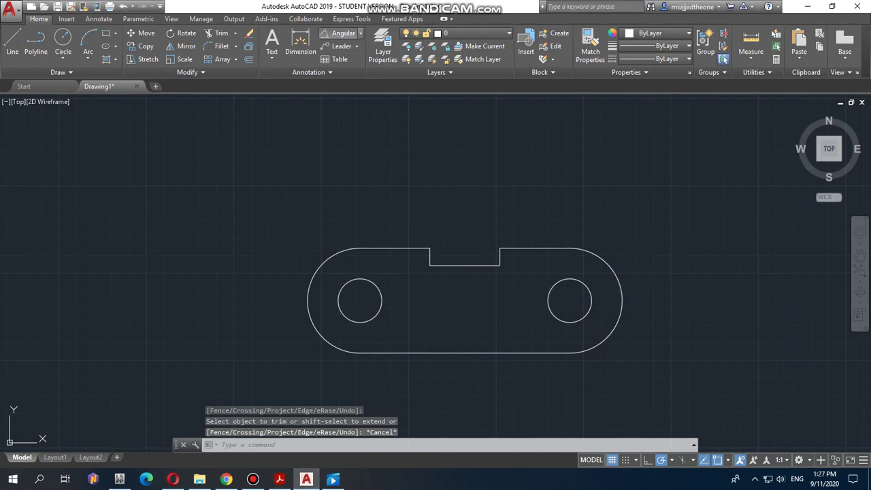
Add a 6.0000 linear dimension between the bottom tangent points, placed below the link.
click(361, 32)
click(343, 50)
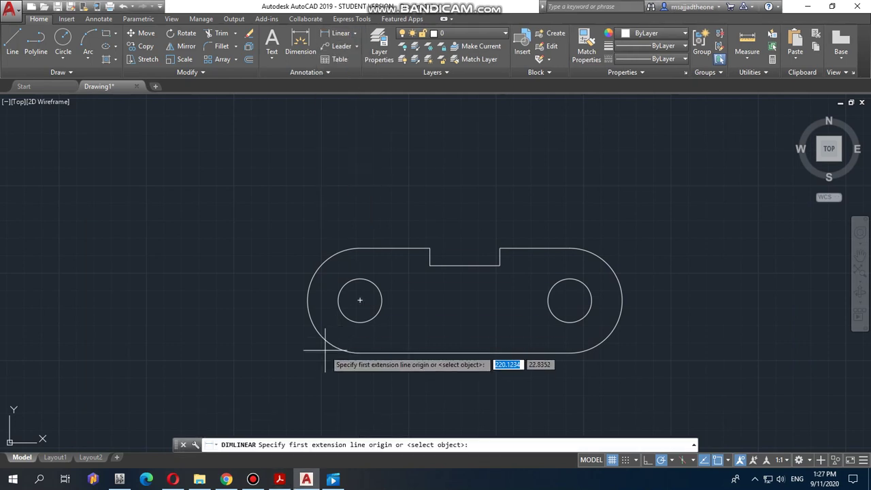
click(360, 352)
click(572, 352)
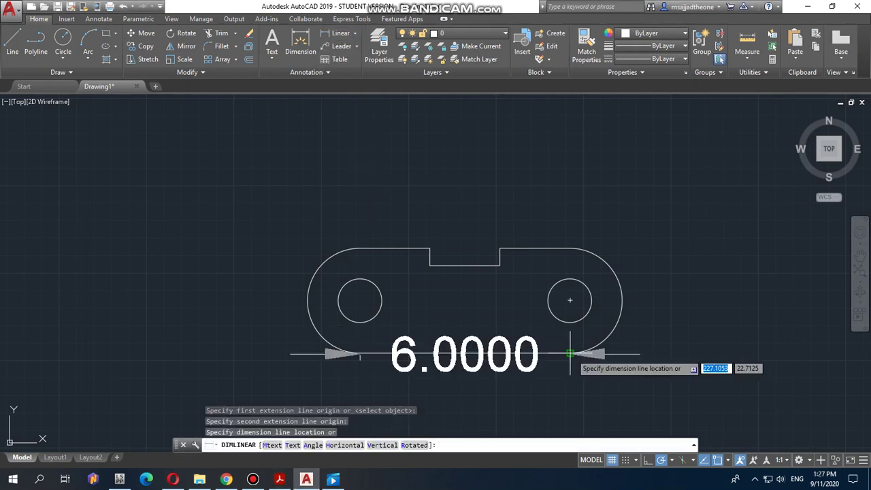
click(507, 388)
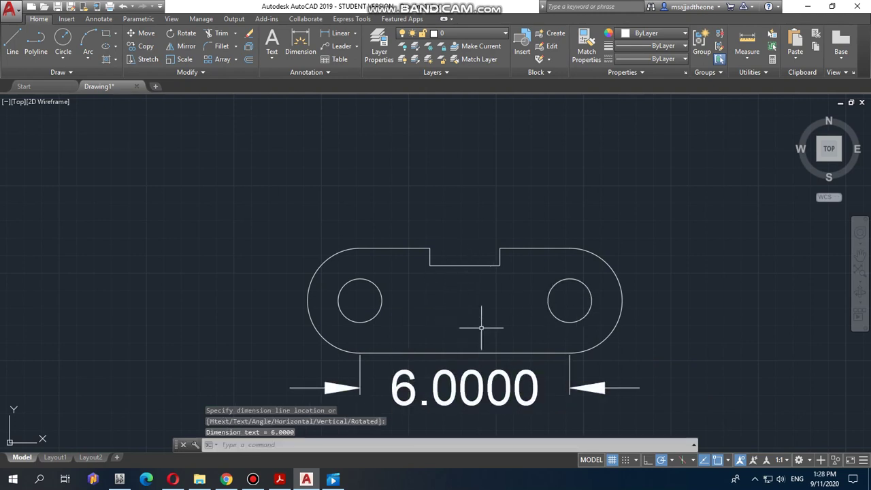
mouse_move(151, 353)
middle_down()
mouse_move(459, 344)
mouse_move(564, 292)
middle_up()
scroll(563, 293, down, 5)
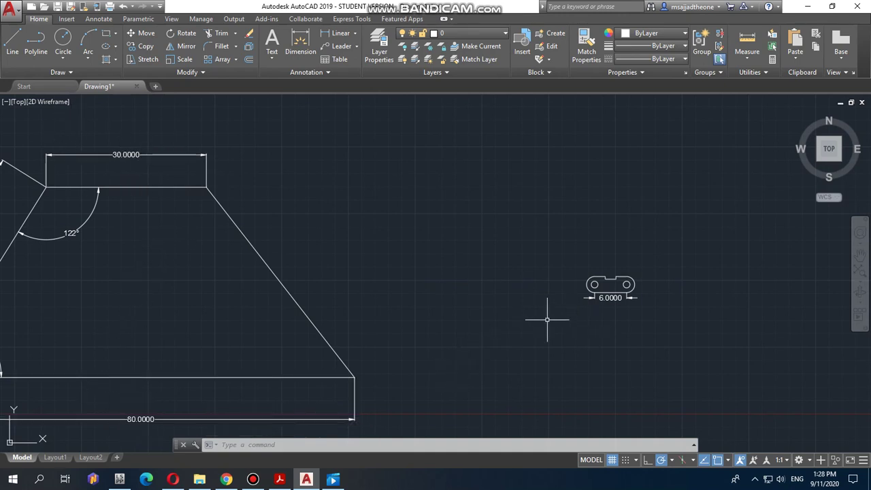
scroll(635, 276, up, 4)
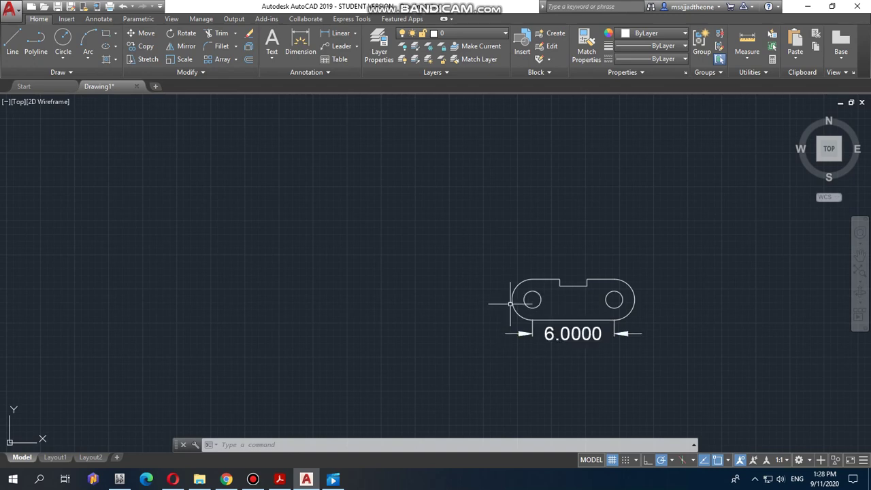
click(355, 32)
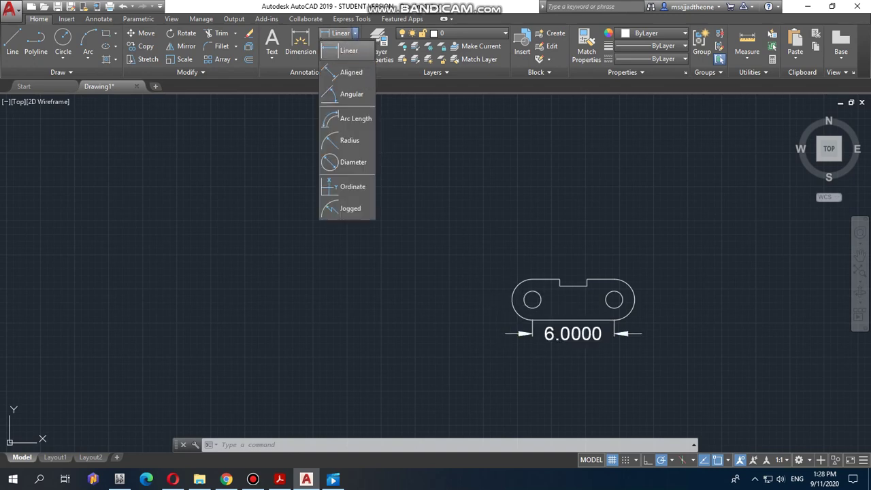
Add a 0.5000 linear dimension for the notch depth, placed above the notch.
click(333, 43)
click(559, 284)
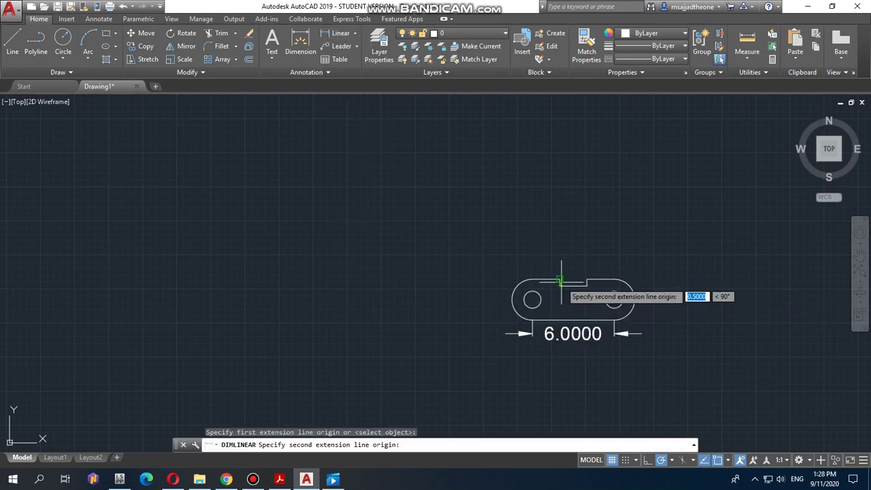
click(572, 279)
click(571, 281)
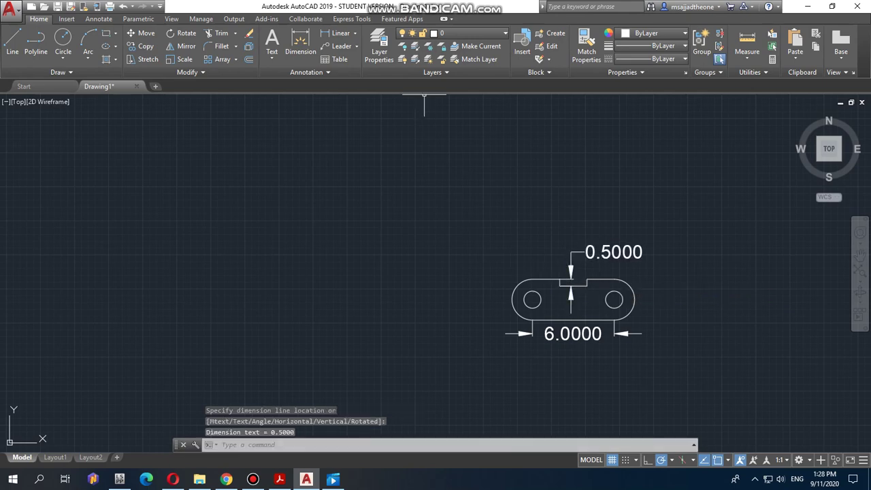
Dimension 2.0000 from the left hole centre to the notch's left corner, above the link.
key(Return)
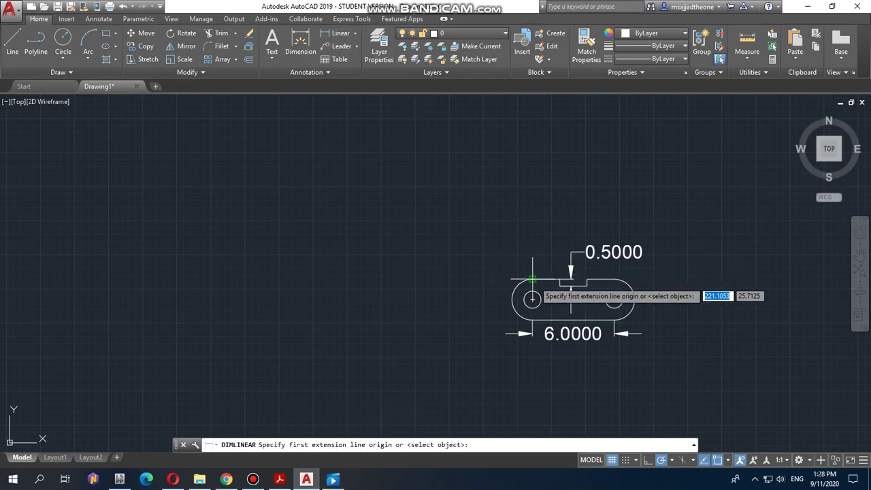
click(533, 280)
click(560, 280)
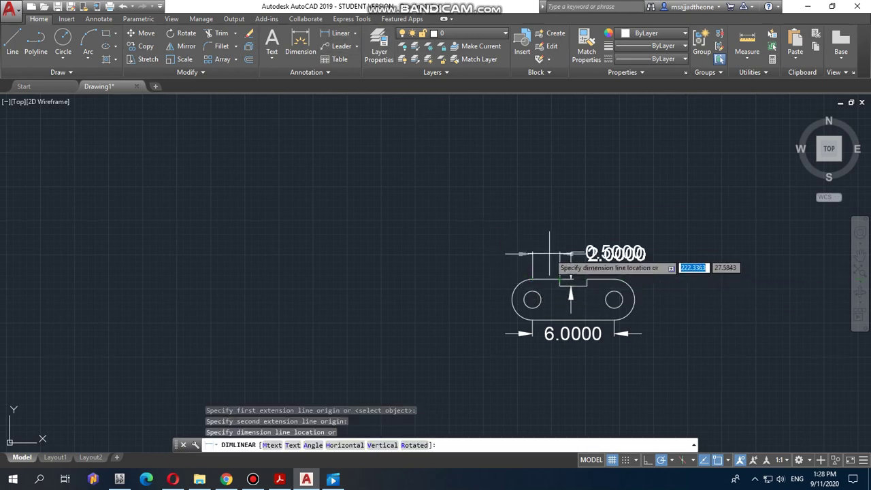
click(560, 211)
key(Return)
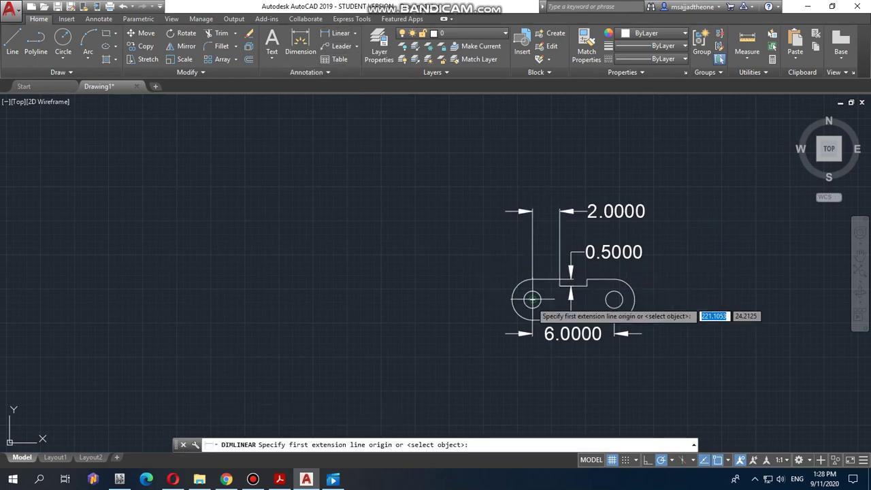
click(355, 33)
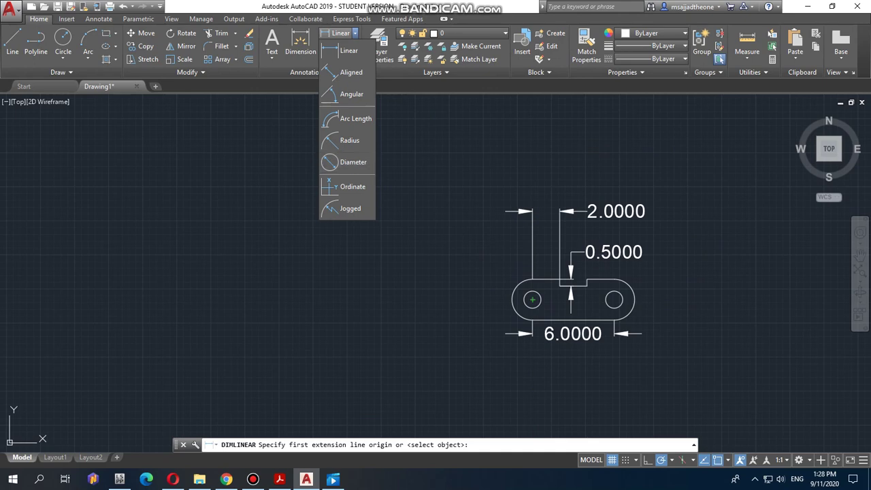
scroll(544, 334, down, 4)
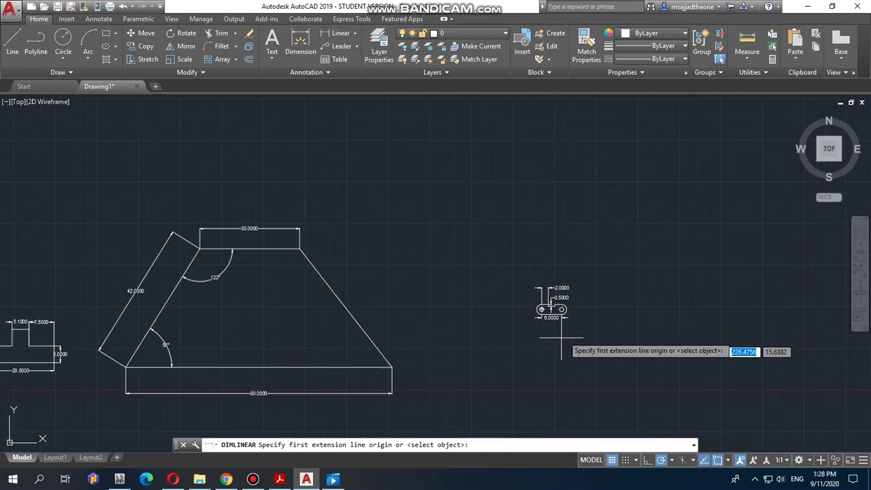
scroll(545, 311, up, 6)
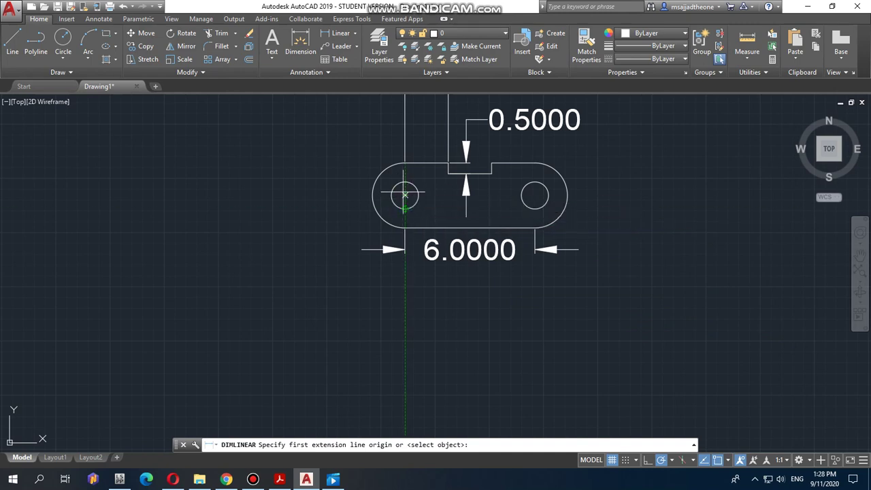
click(354, 34)
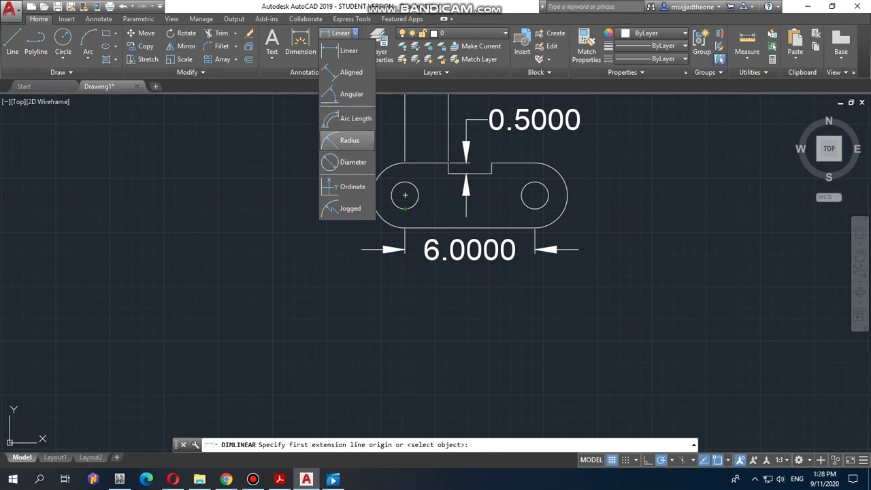
Add a Ø1.2500 diameter dimension to the left hole, placed upper left.
click(353, 162)
click(411, 207)
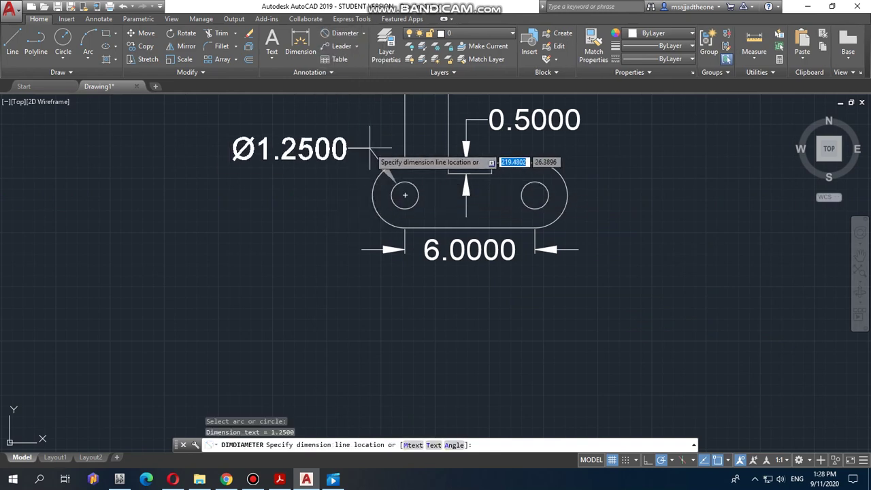
click(334, 150)
Add an R1.5000 radius dimension to the left rounded end's arc, placed to the left.
click(364, 32)
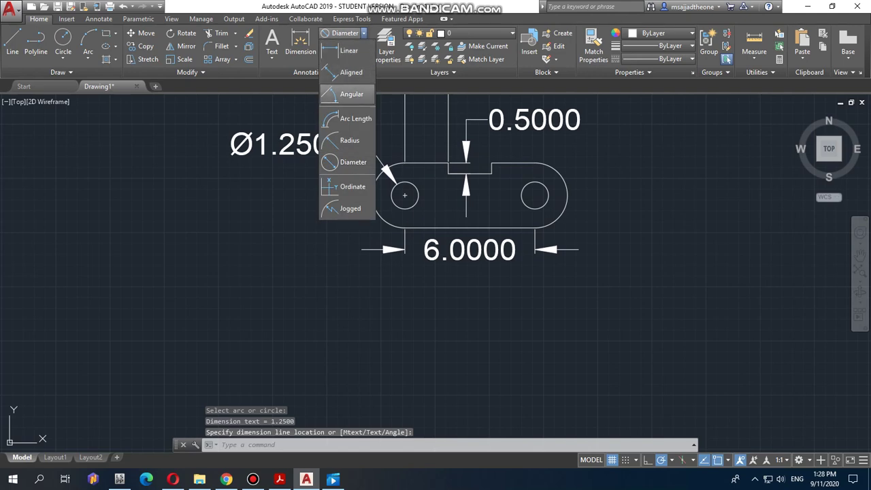
click(347, 140)
click(371, 196)
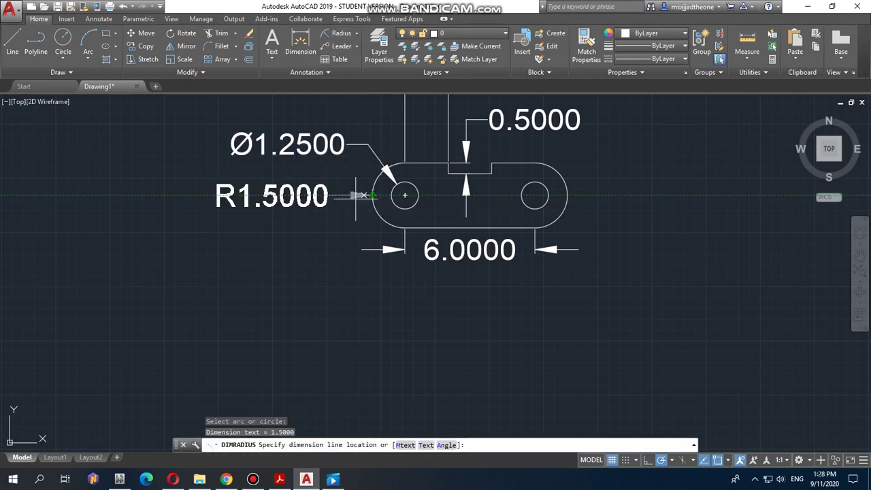
click(278, 243)
scroll(559, 218, up, 2)
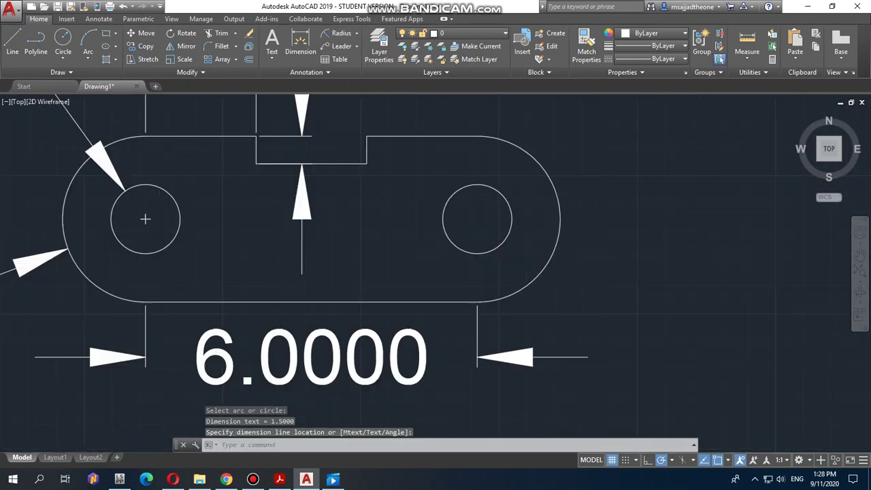
scroll(501, 217, down, 2)
scroll(488, 221, down, 4)
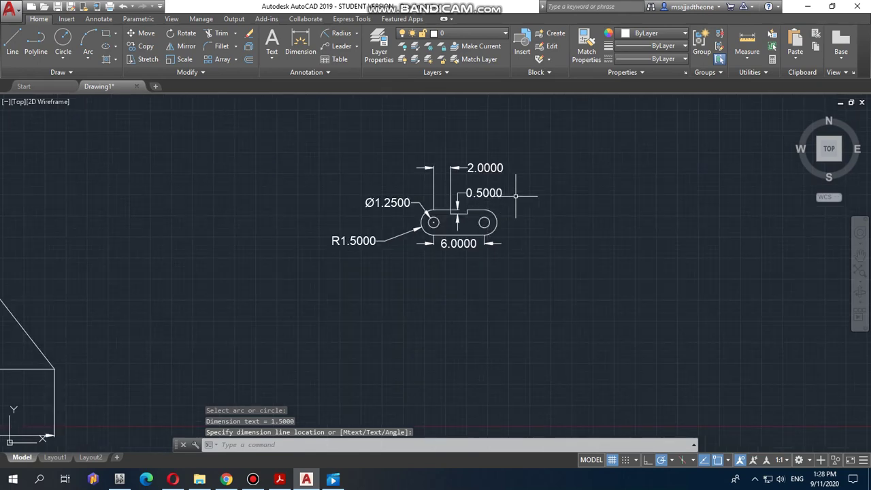